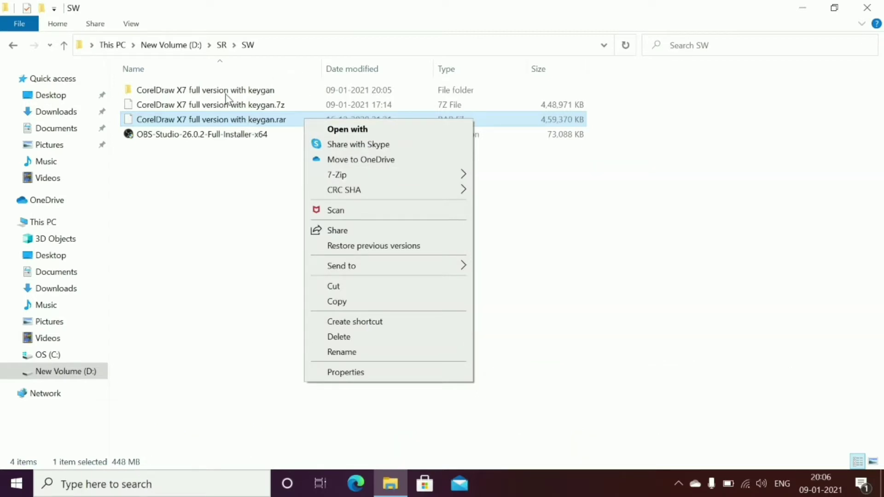
Open the CorelDraw X7 full version with keygan folder, then corel x7, and run CorelDRAWGraphicsSuiteX7_EN32Bit
double_click(226, 92)
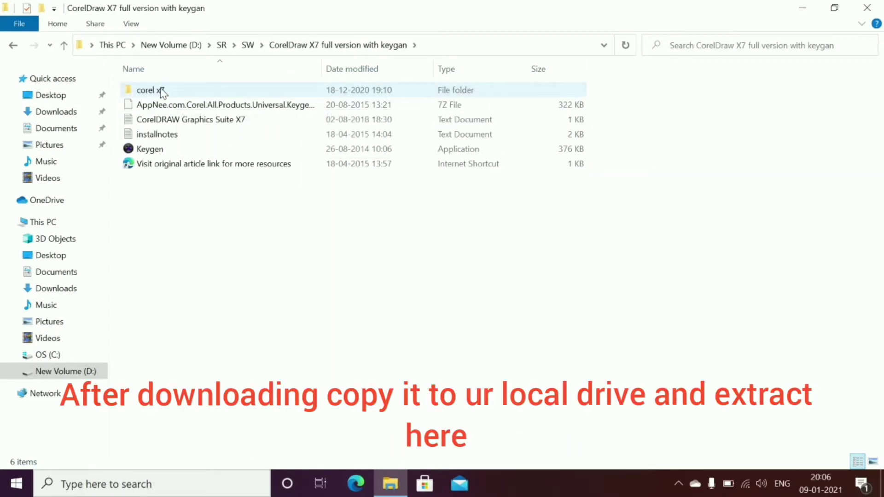
double_click(162, 90)
double_click(172, 106)
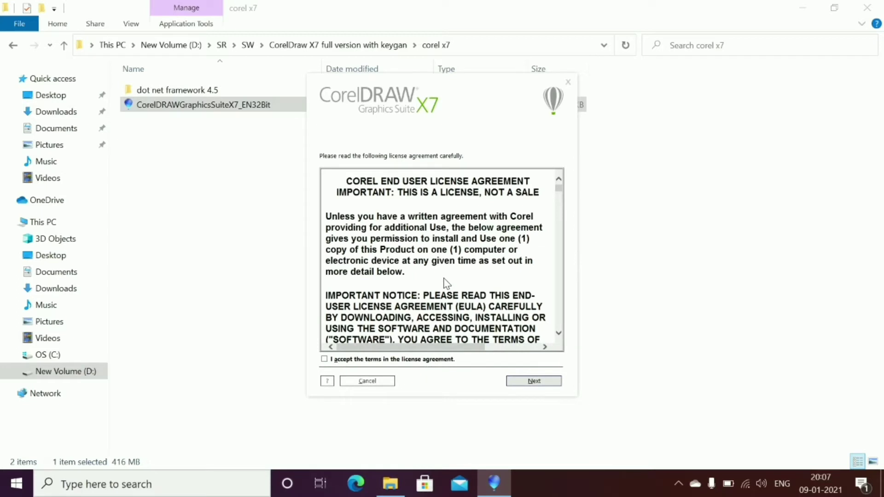
Accept the license terms and proceed as a trial with 'I do not have a serial number'
click(368, 360)
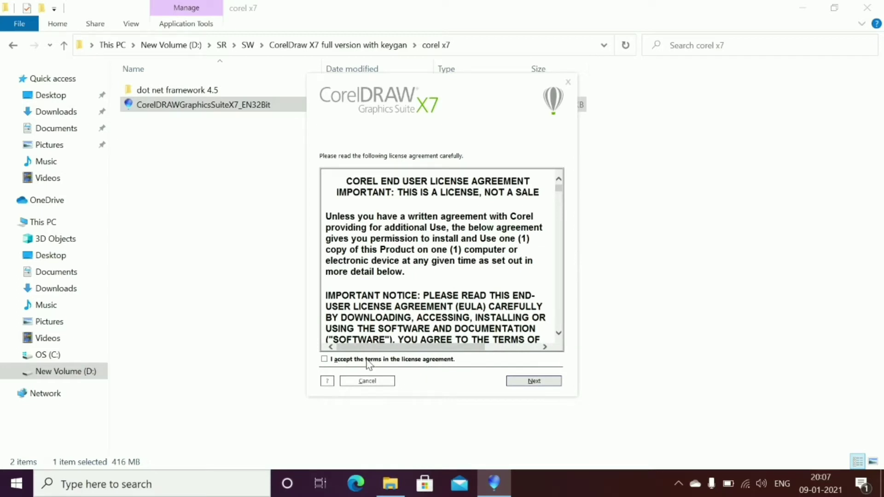
click(545, 381)
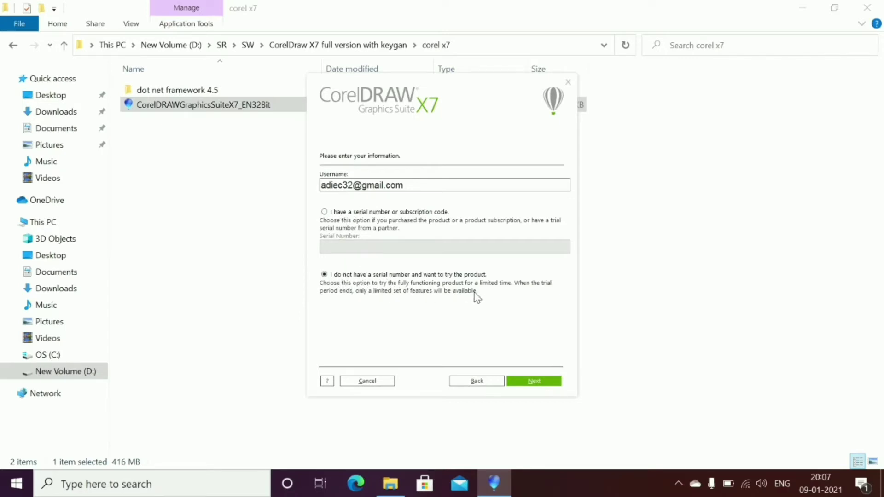
click(529, 383)
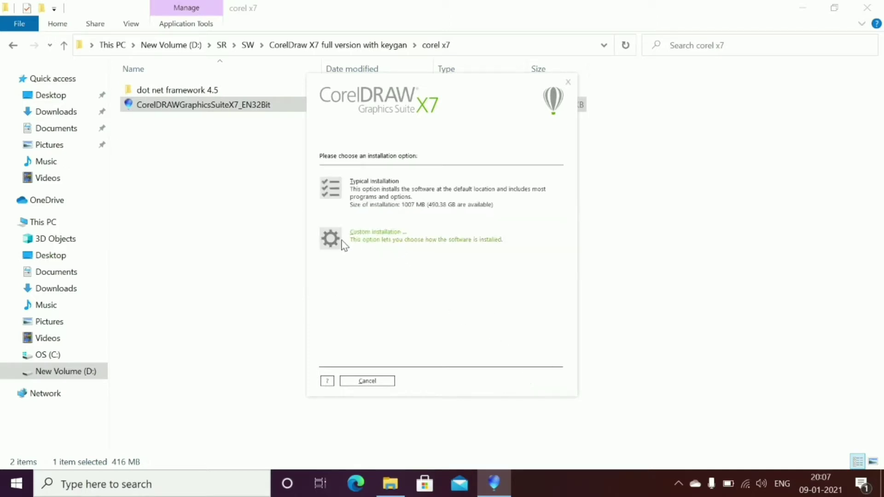
Choose Custom installation, excluding PHOTO-PAINT, CONNECT, CAPTURE and Bitstream Font Navigator
click(331, 238)
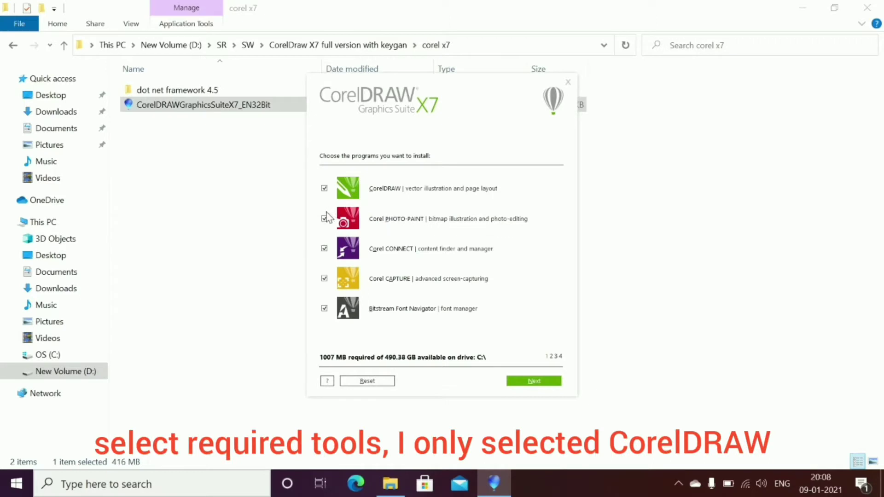
click(324, 220)
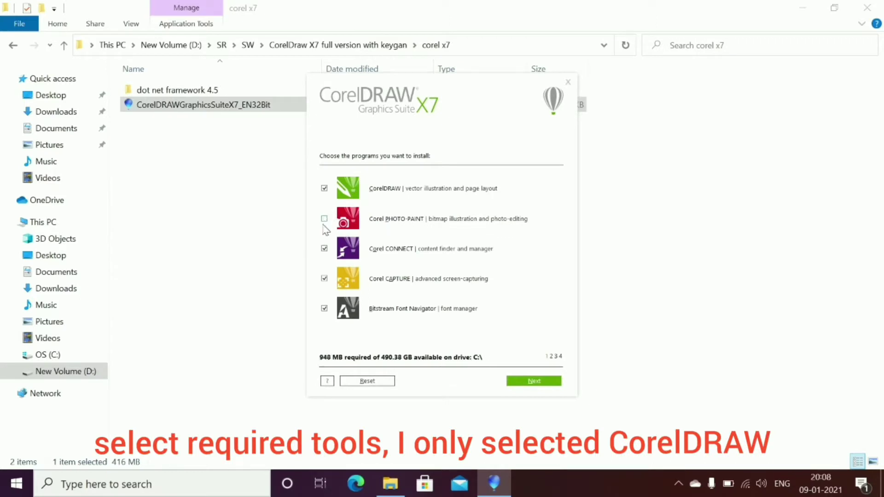
click(324, 249)
click(324, 278)
click(324, 308)
click(520, 381)
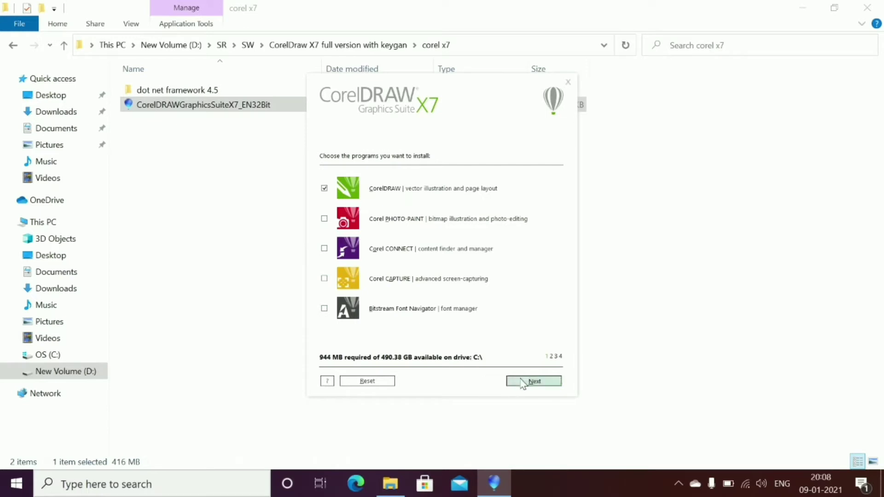
Keep the default utilities, writing languages, options and install folder, then start installing
click(488, 259)
click(375, 258)
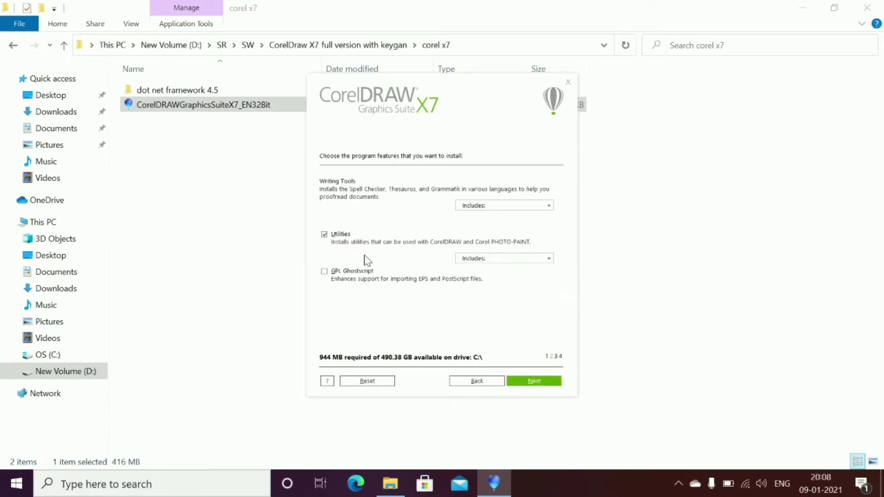
click(488, 258)
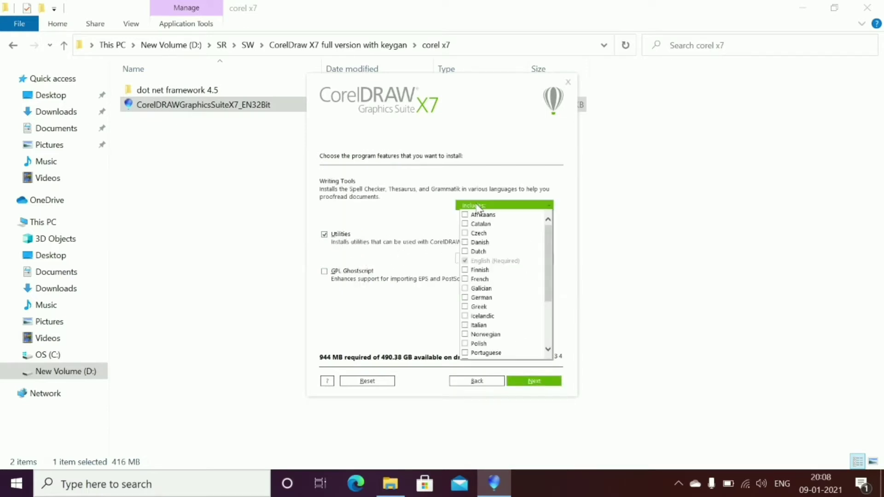
click(488, 405)
click(533, 382)
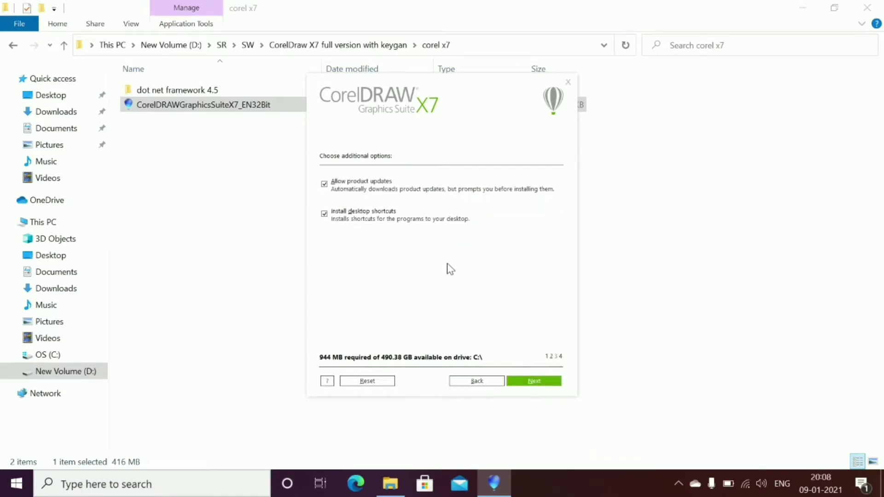
click(533, 384)
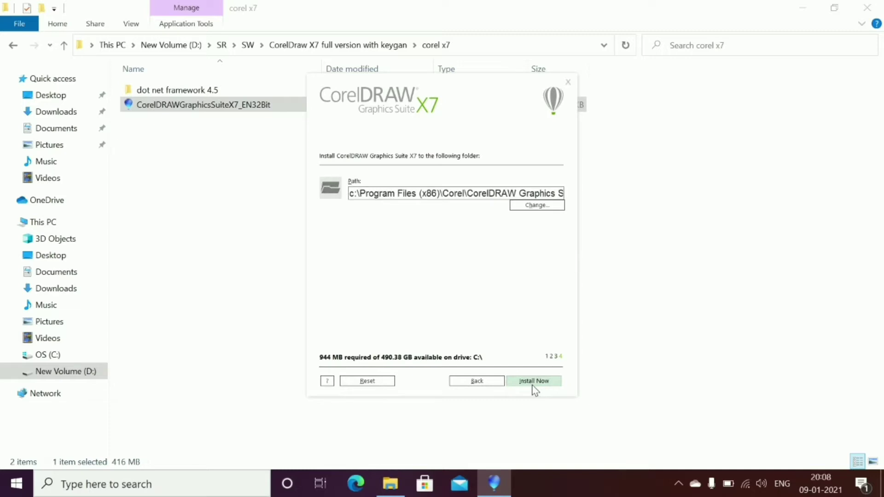
click(533, 385)
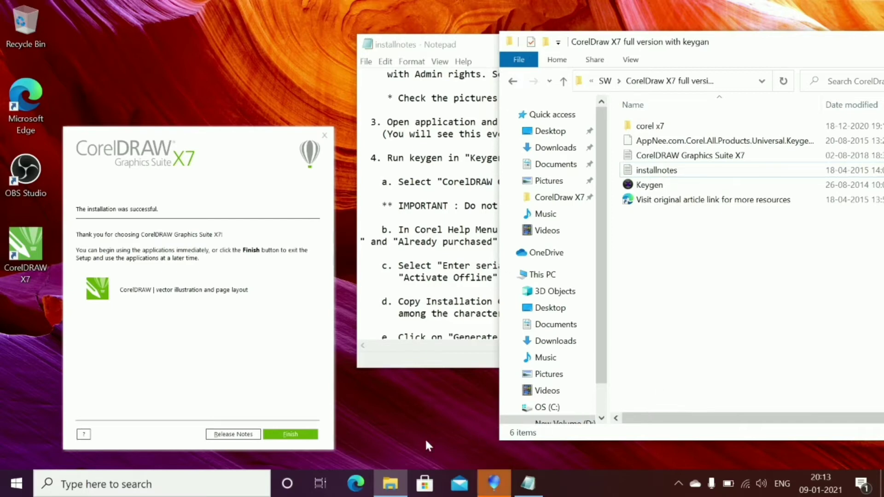
Finish the installer and launch CorelDRAW X7 from its desktop shortcut
click(290, 434)
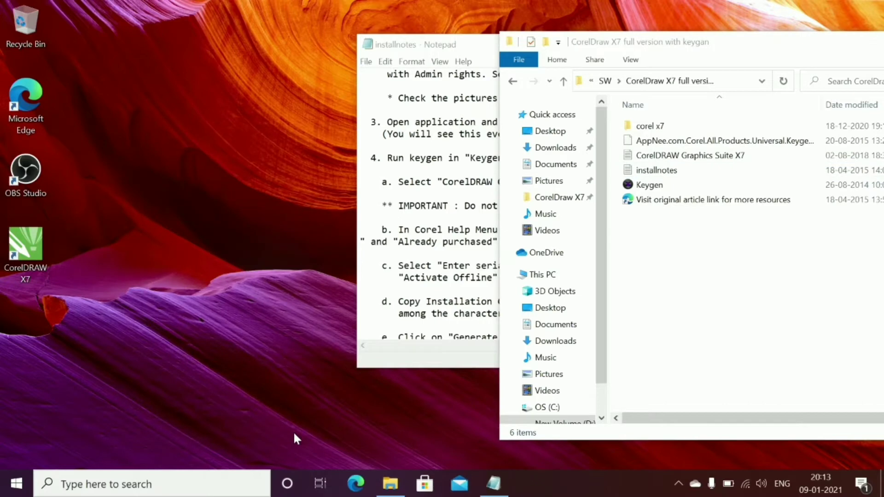
click(38, 244)
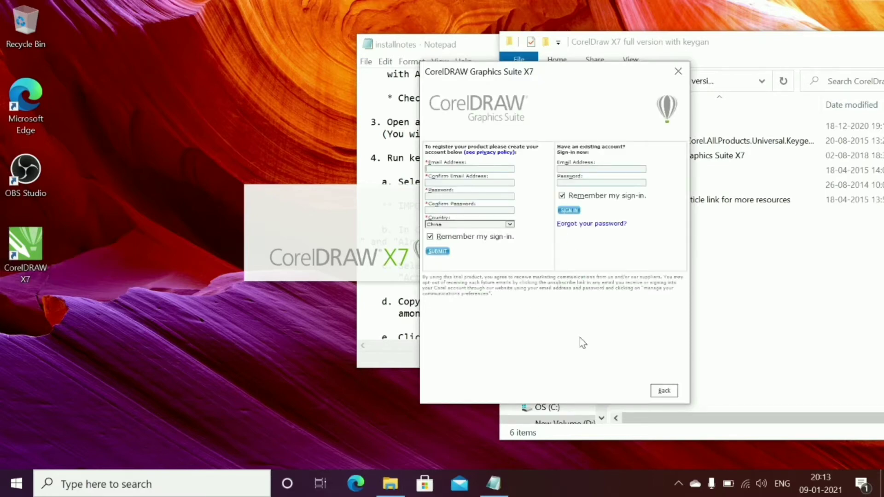
Keep the registration form open and enter the account e-mail in both e-mail fields
click(667, 391)
click(671, 78)
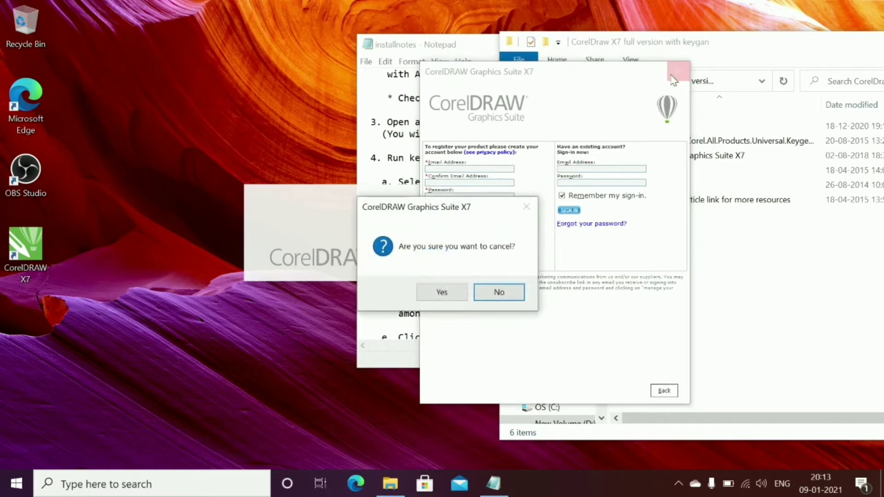
click(496, 294)
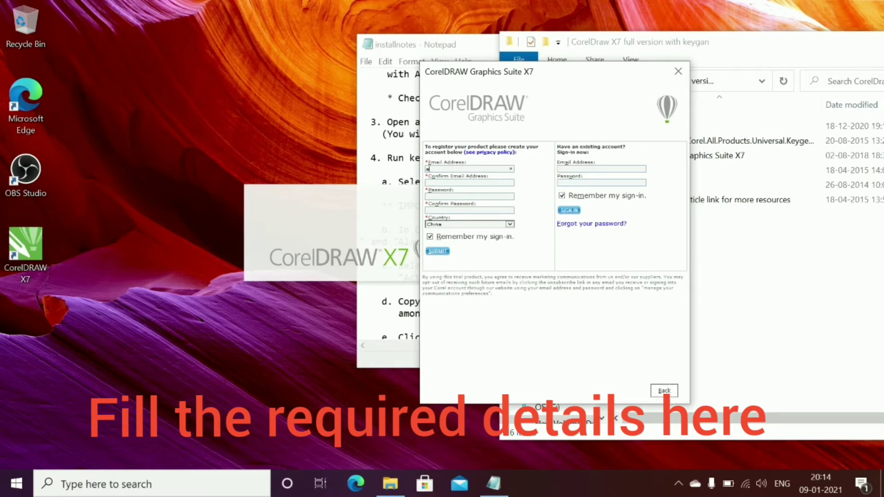
click(435, 182)
Enter the account password, choose India as country, submit, and continue
click(448, 197)
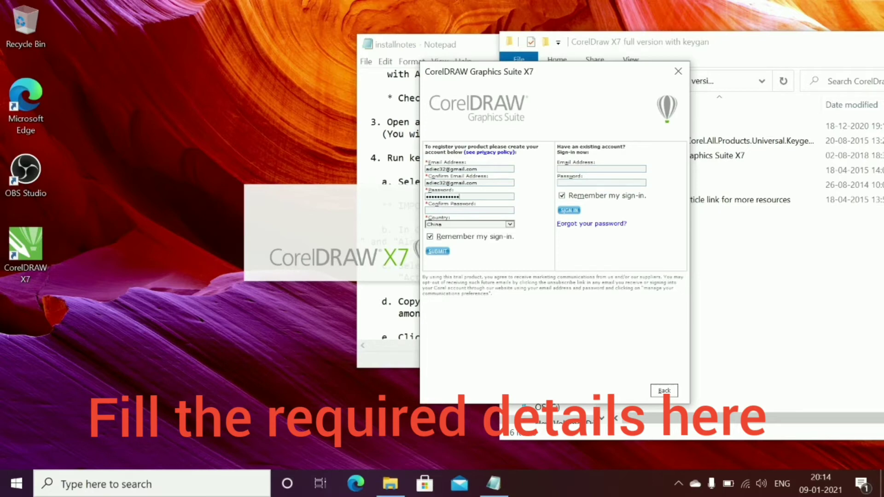
text(**)
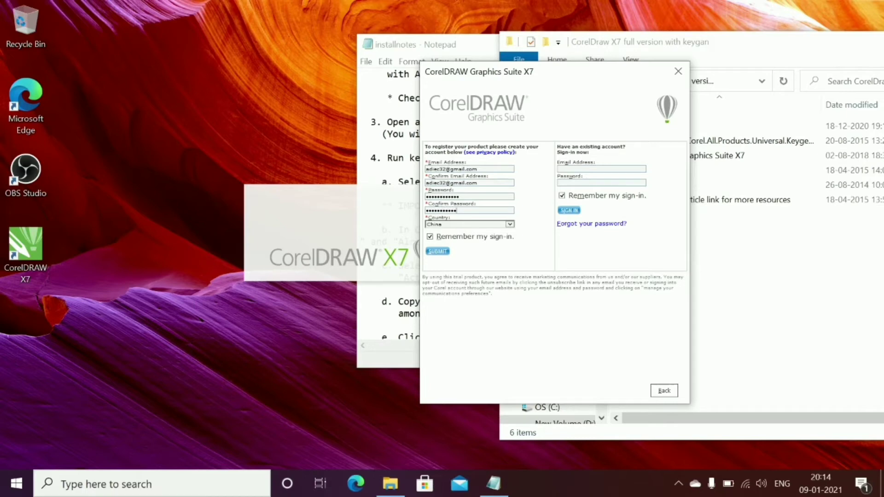
click(454, 225)
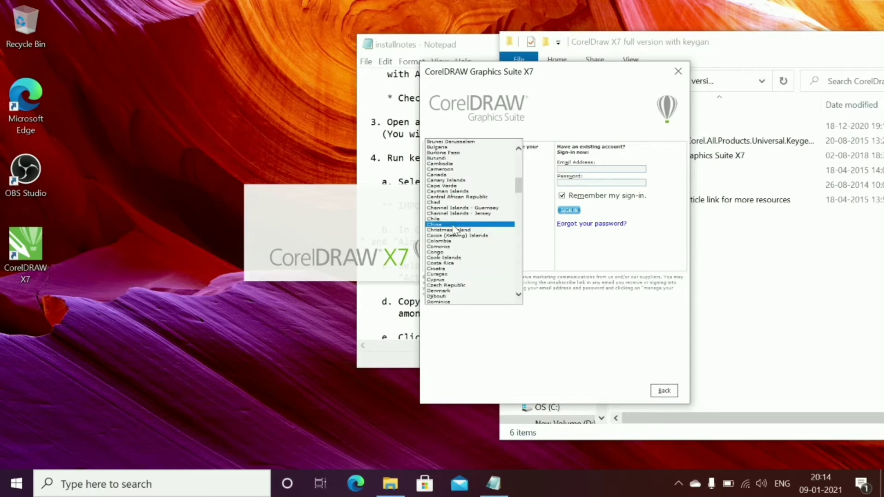
key(i)
key(Down)
key(Down)
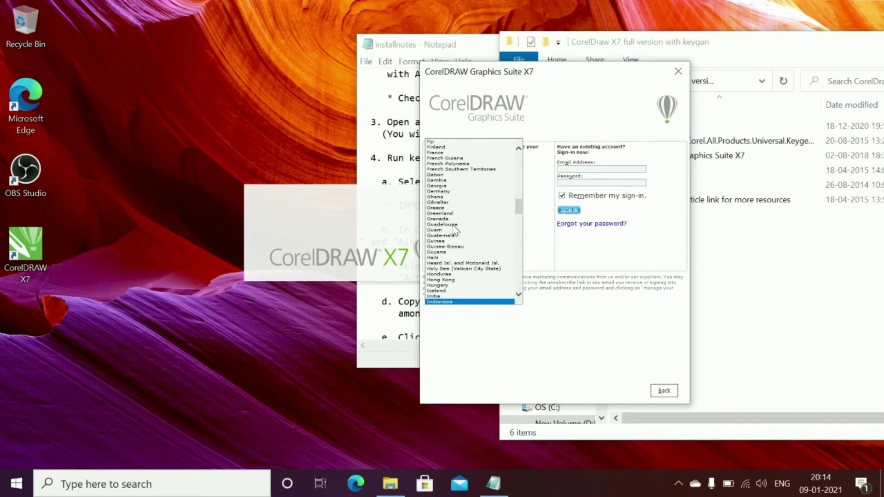
click(448, 296)
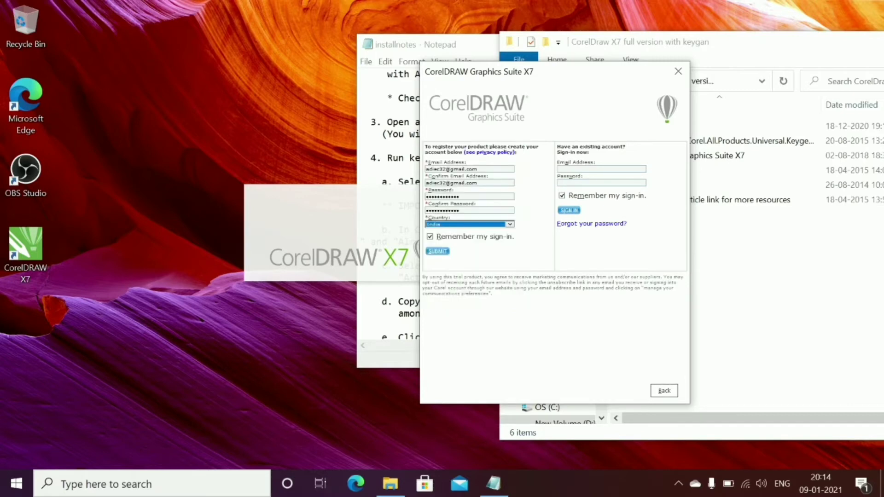
click(437, 251)
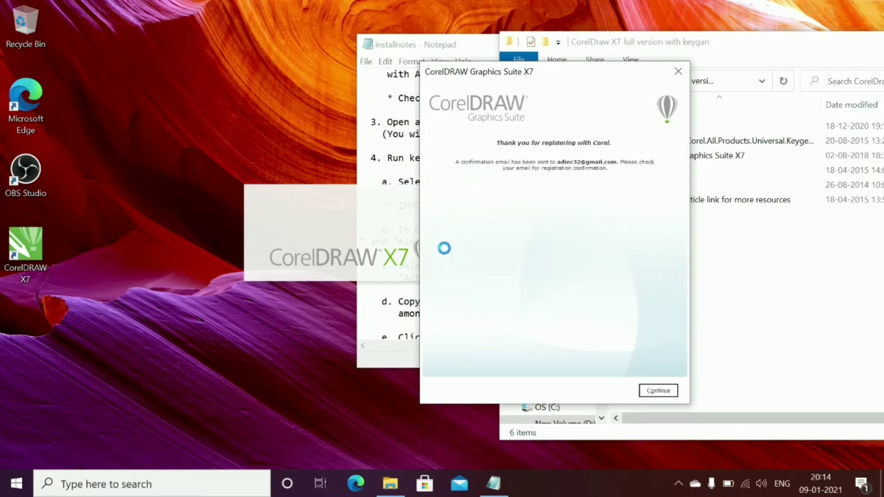
click(656, 393)
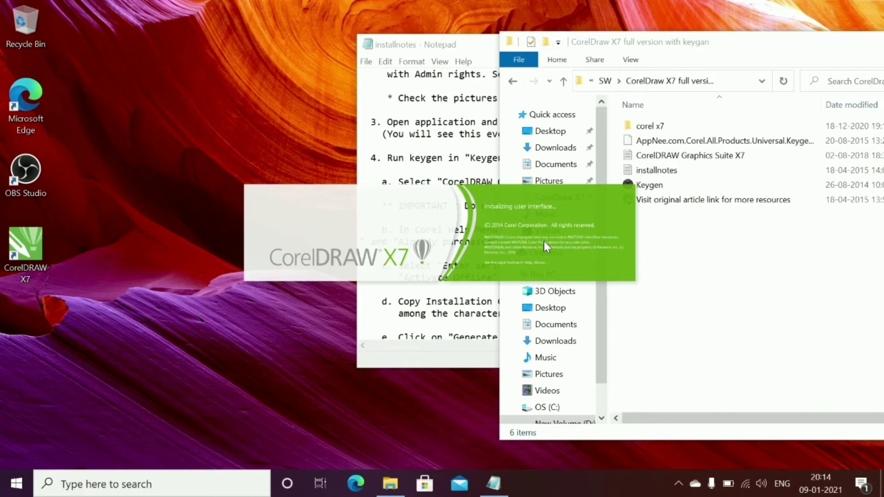
Disconnect from the iPhone Wi-Fi network, cancel reconnecting, and close the network list
right_click(751, 482)
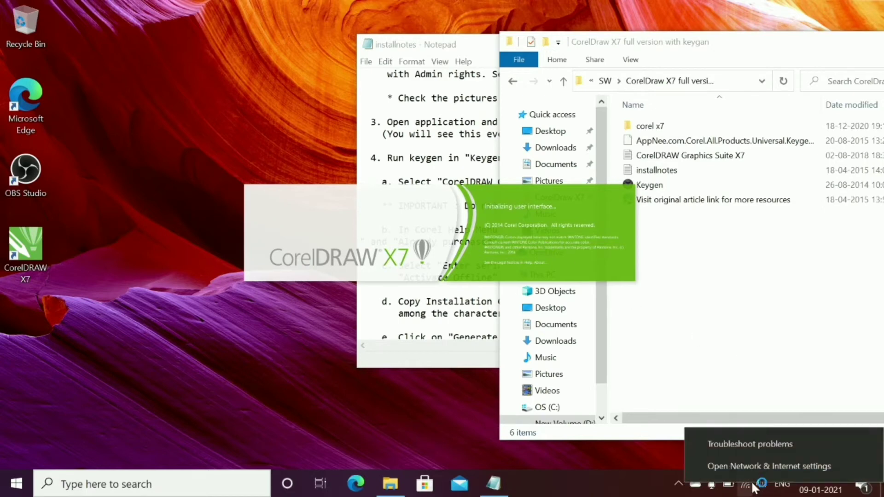
click(644, 451)
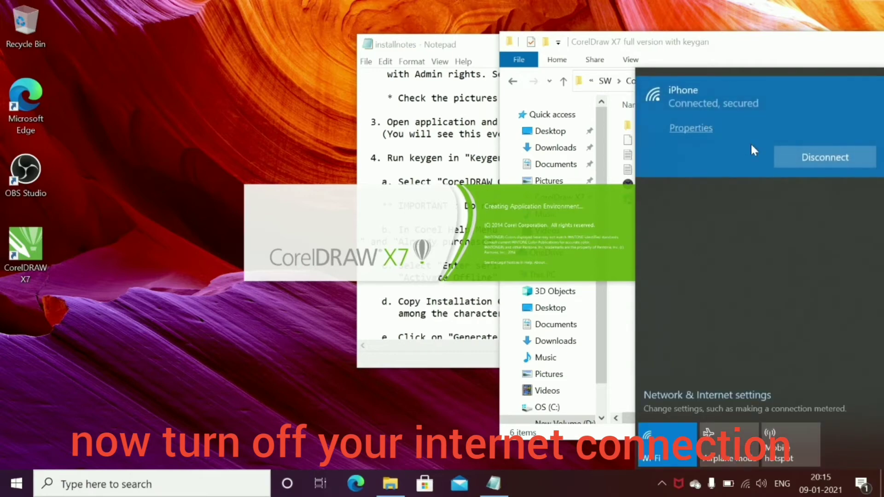
click(806, 159)
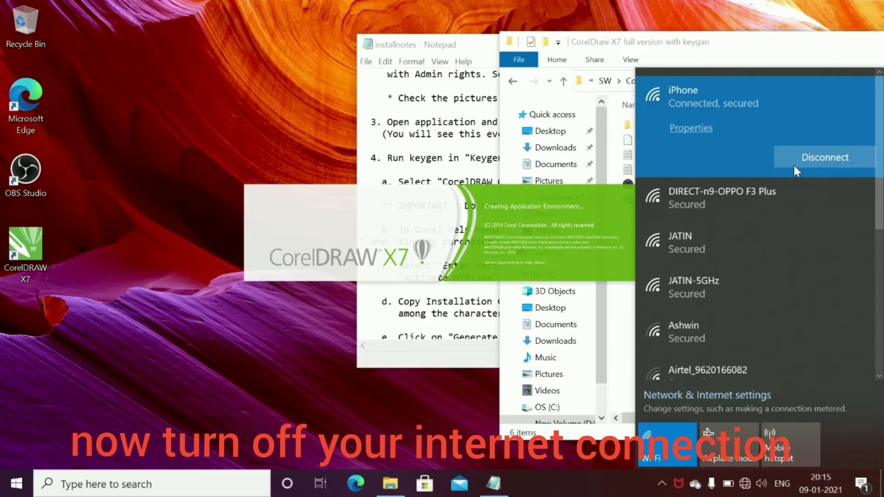
click(809, 157)
click(809, 156)
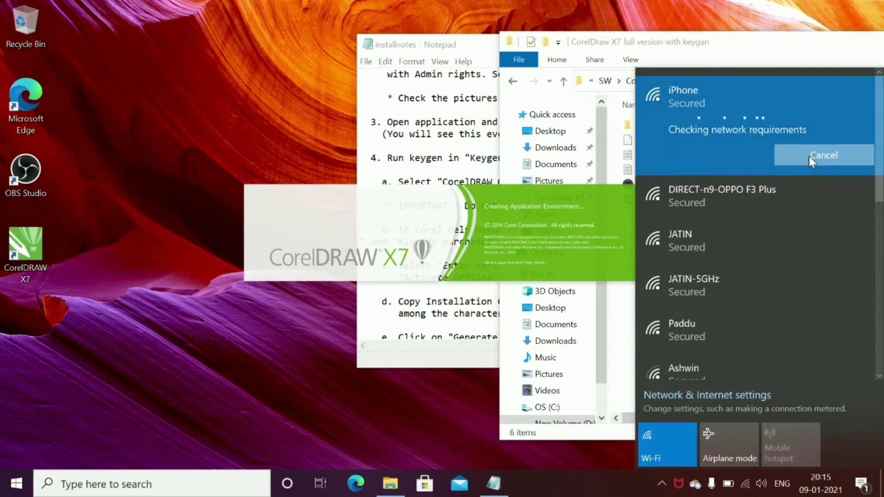
click(654, 195)
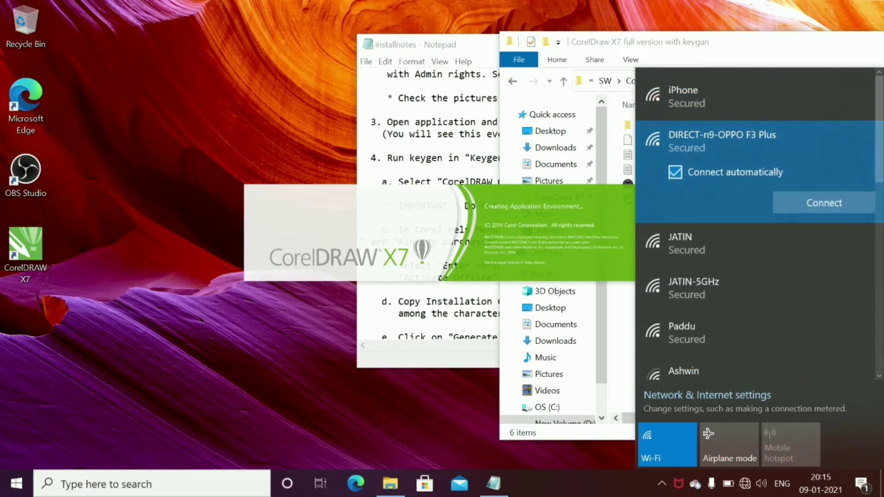
click(266, 353)
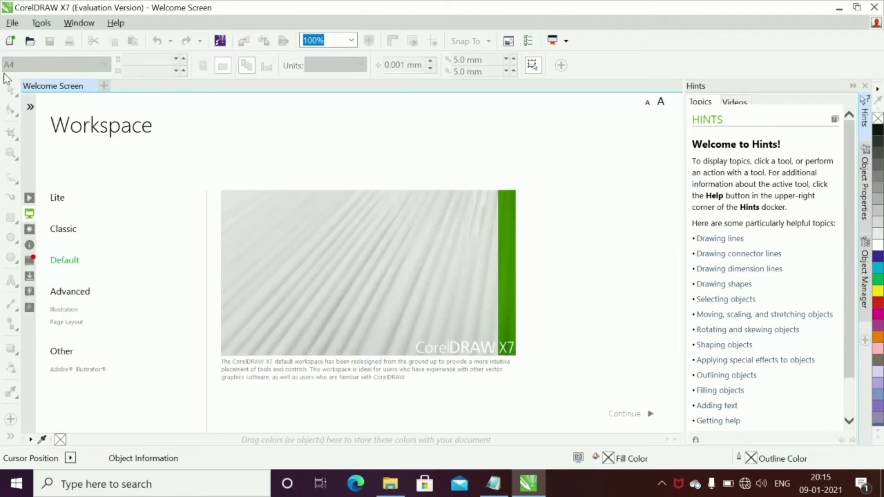
Create a new document, then close the CorelDRAW X7 window
click(10, 40)
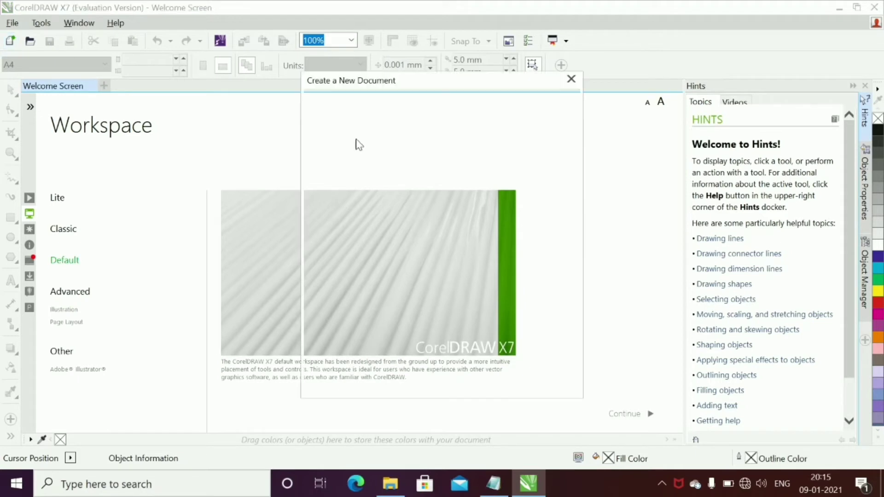
click(449, 380)
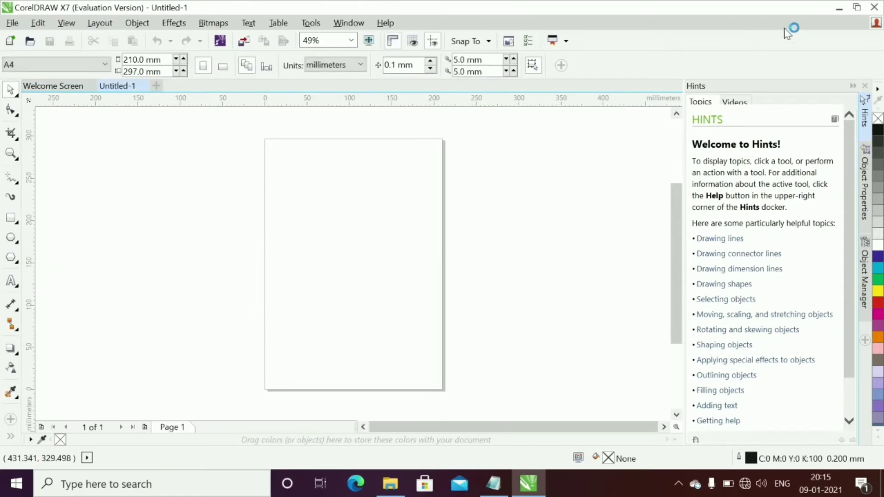
click(878, 10)
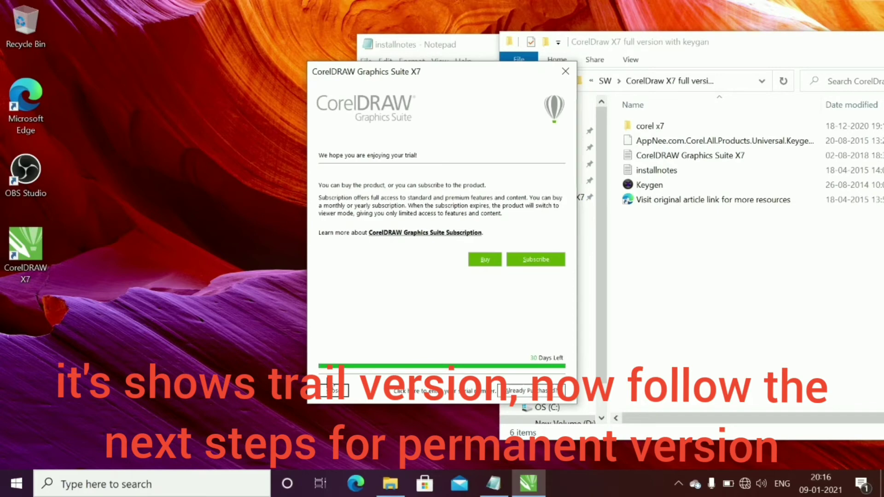
Choose Already Purchased? then Enter Serial Number, and extract Keygen from the archive with 7-Zip
click(508, 392)
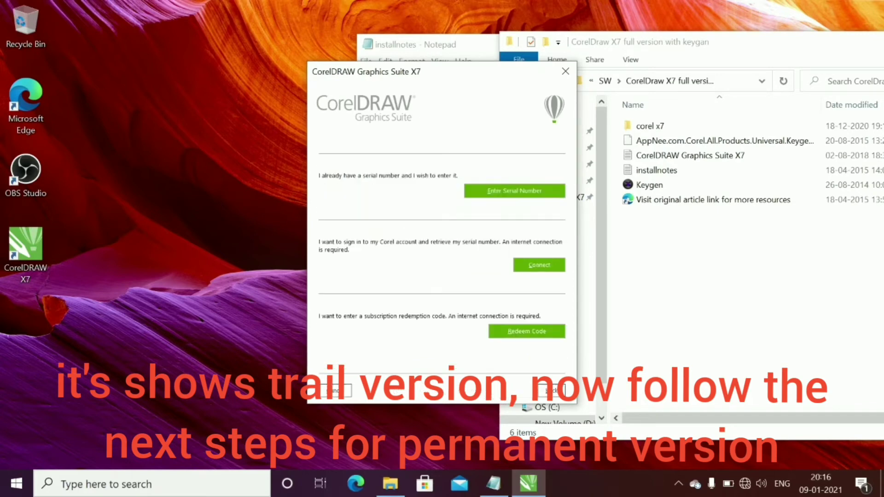
click(497, 201)
click(661, 185)
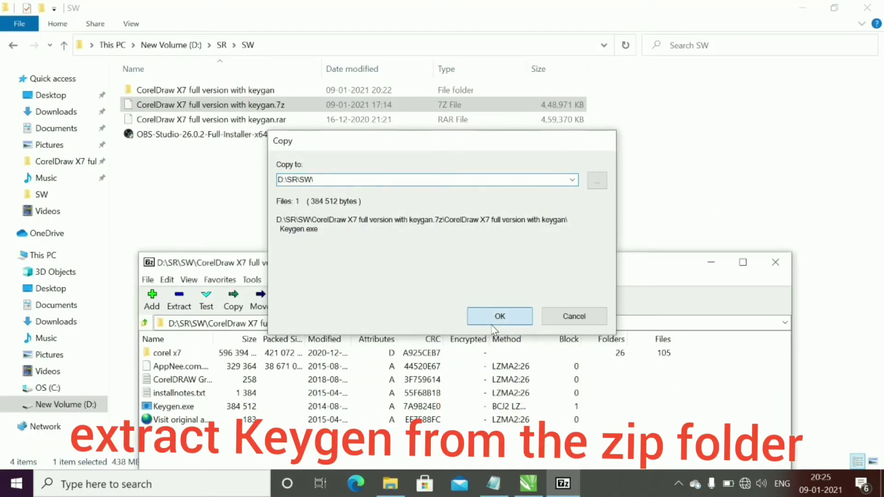
click(498, 318)
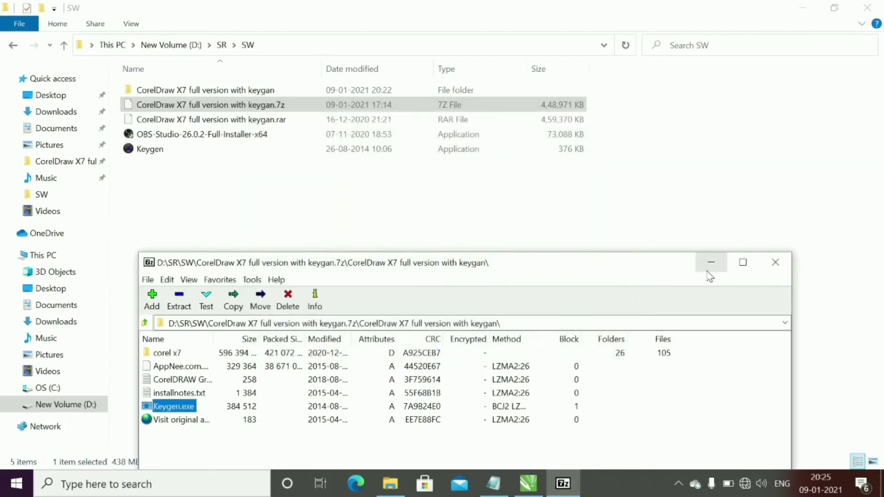
Close 7-Zip, move Keygen into the CorelDraw X7 full version with keygan folder, and run it
click(775, 262)
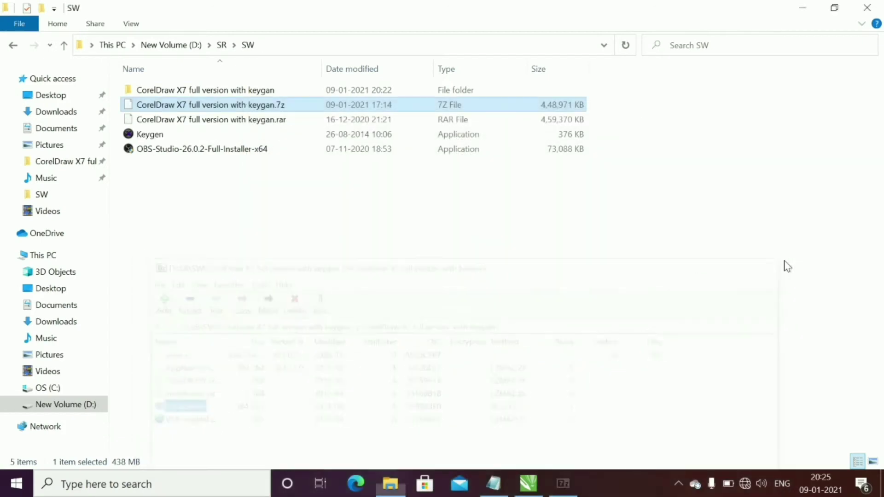
key(Down)
key(Down)
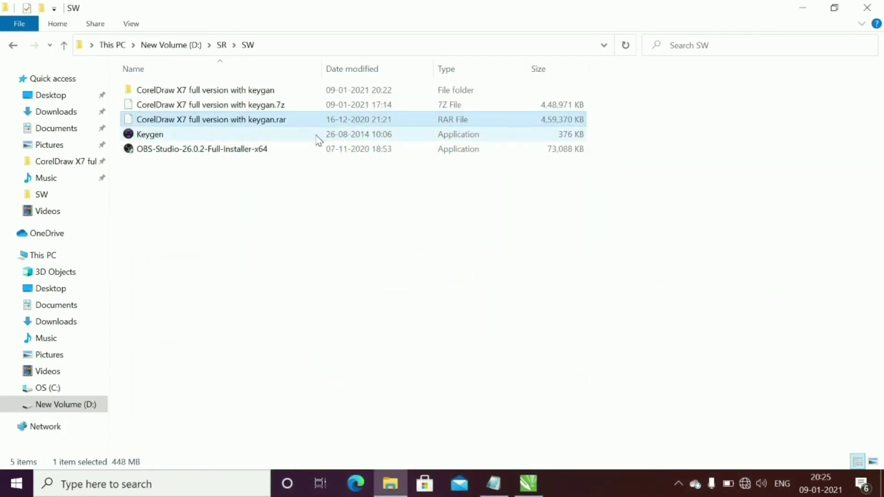
double_click(290, 104)
double_click(273, 89)
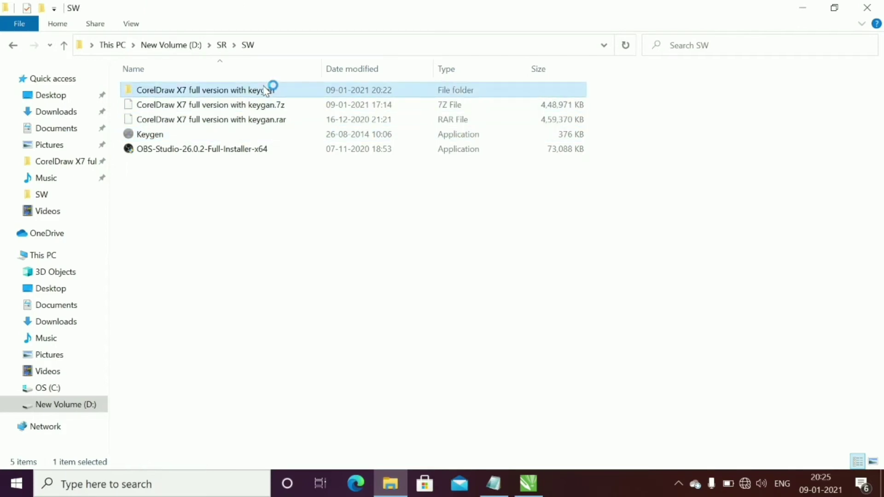
click(359, 216)
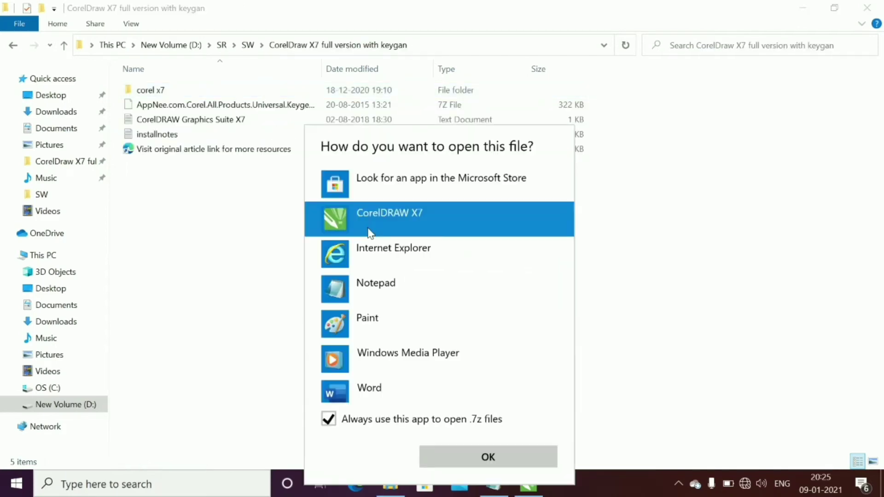
click(258, 251)
key(ctrl+v)
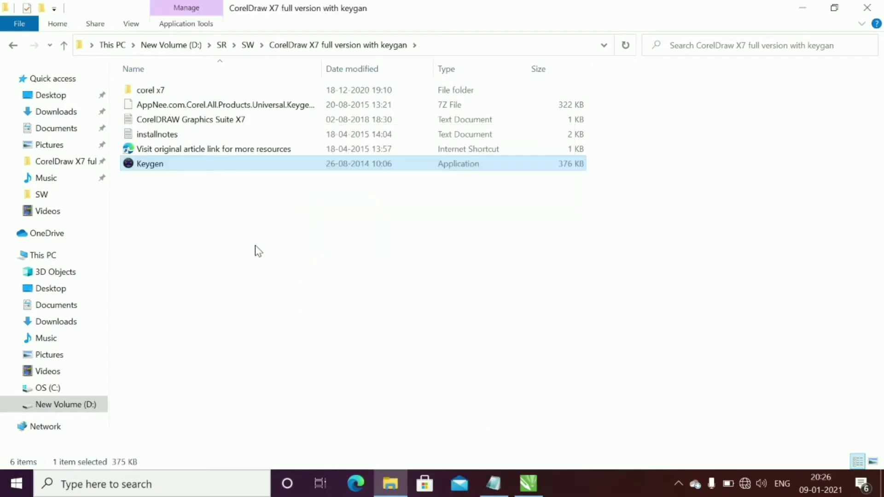
double_click(198, 171)
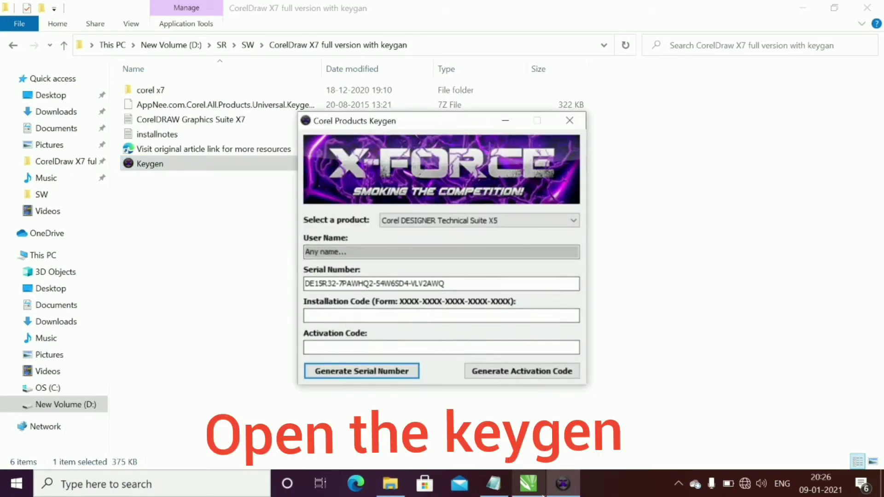
Place the keygen beside the activation dialog, paste its first serial, and dismiss the invalid-serial error
click(463, 126)
drag(462, 126, 627, 156)
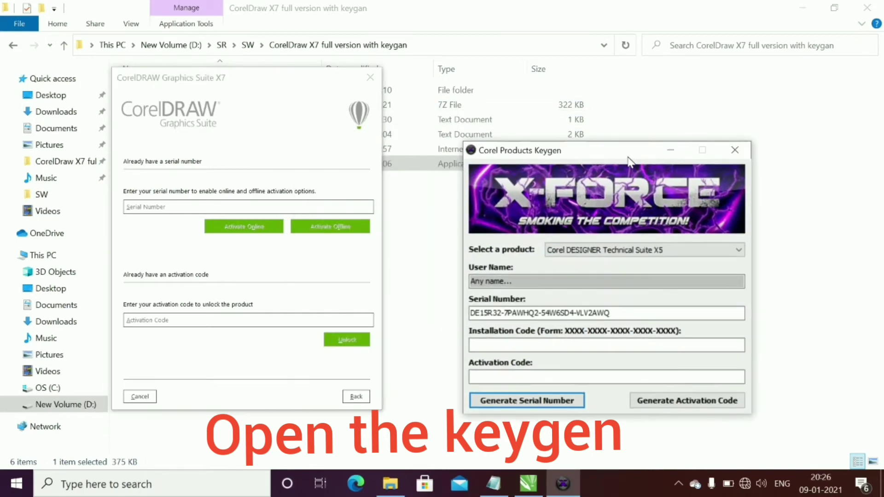
drag(617, 313, 386, 273)
key(ctrl+c)
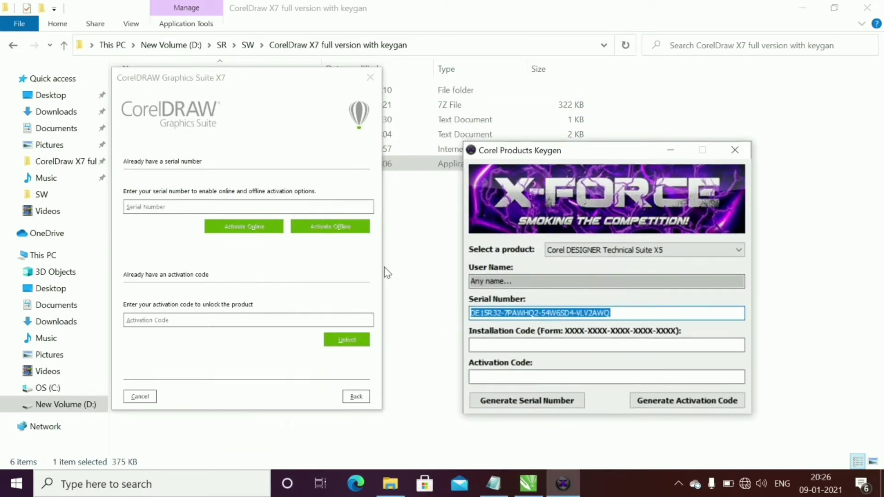
click(249, 206)
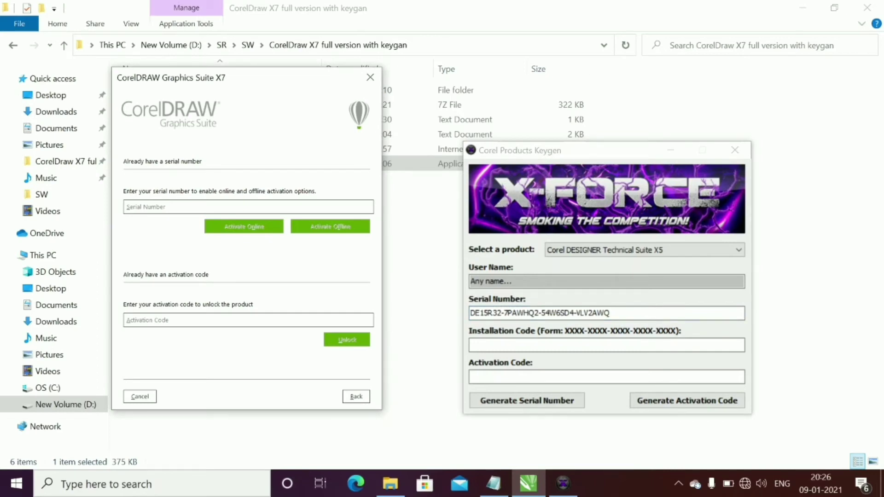
click(126, 206)
key(ctrl+v)
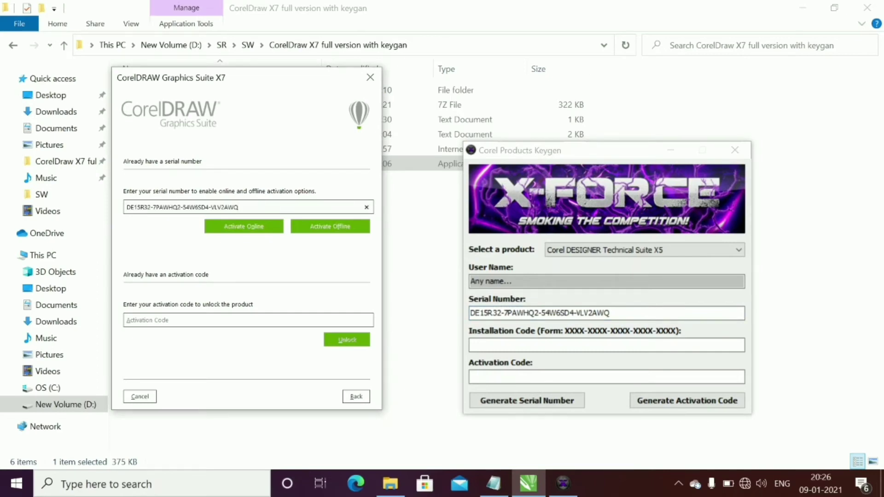
click(323, 226)
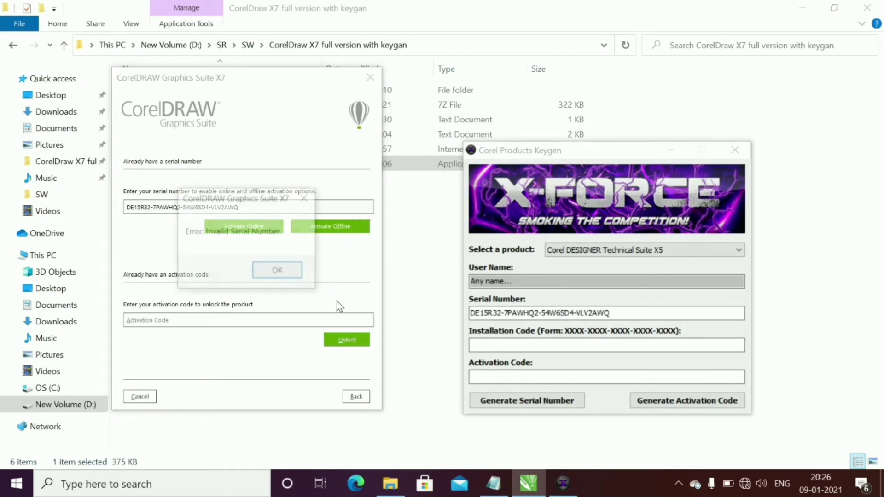
click(278, 271)
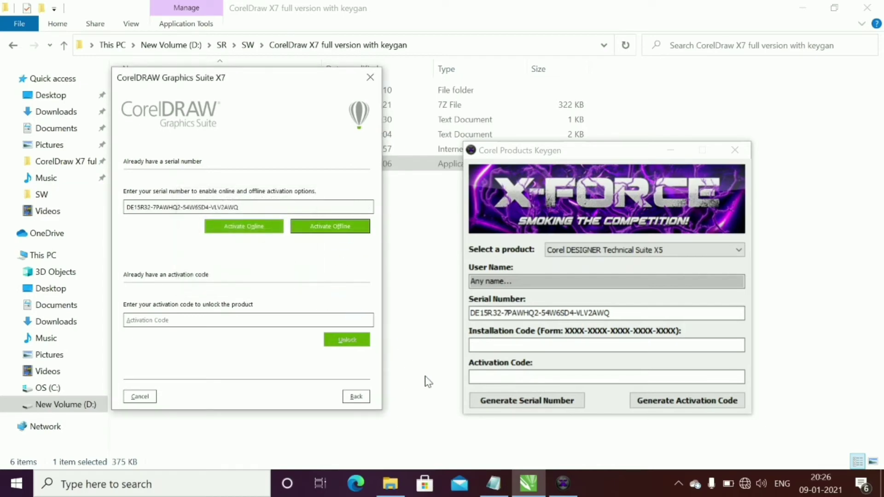
Generate a new serial, paste it over the old one, retry, and dismiss the error
click(569, 401)
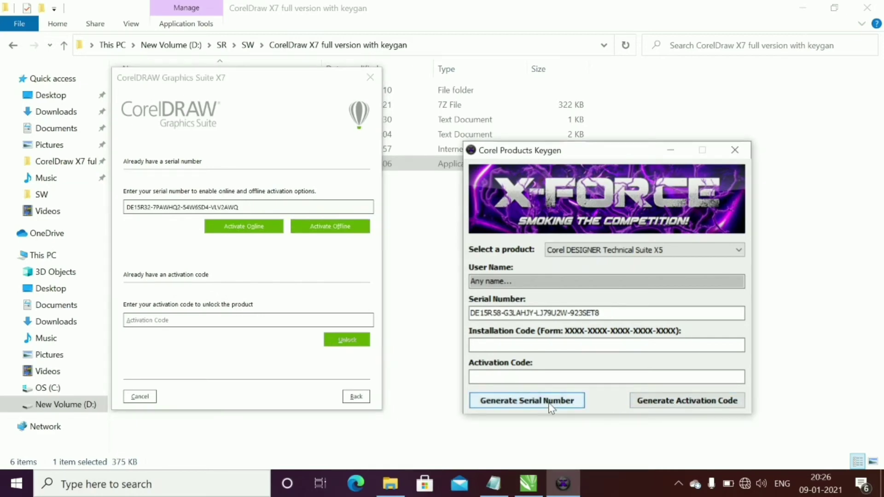
click(550, 407)
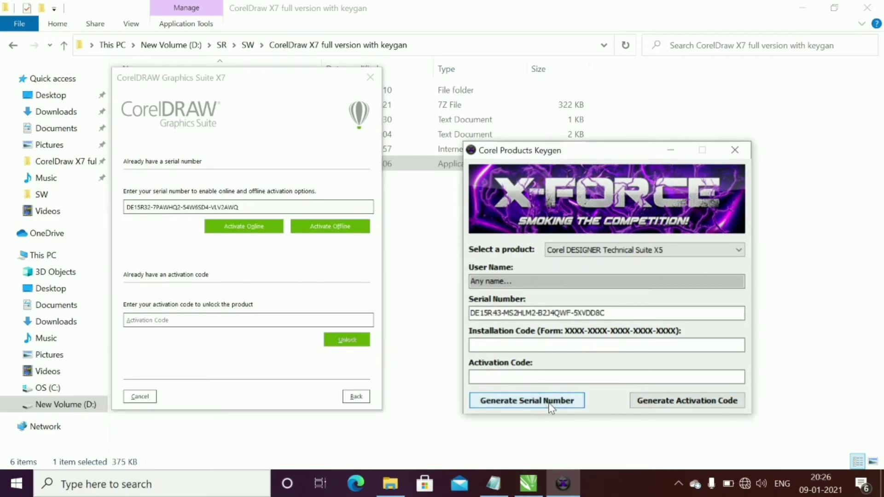
double_click(538, 313)
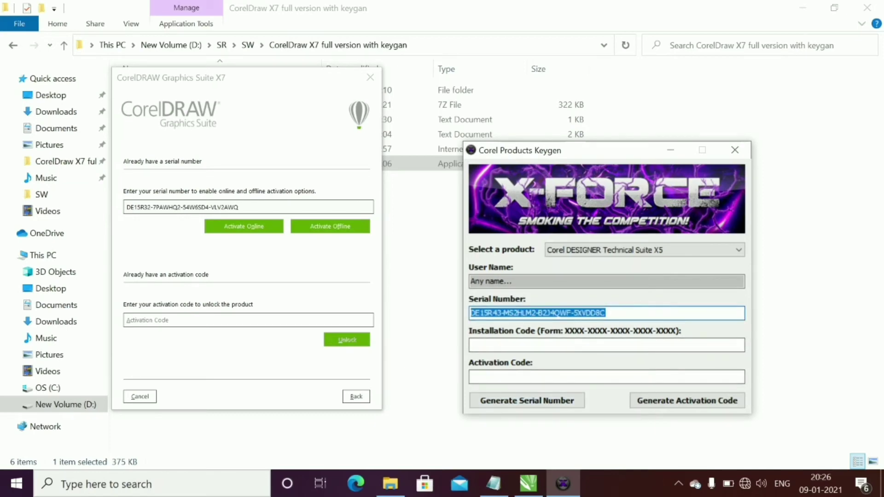
key(ctrl+c)
key(alt+Tab)
key(ctrl+v)
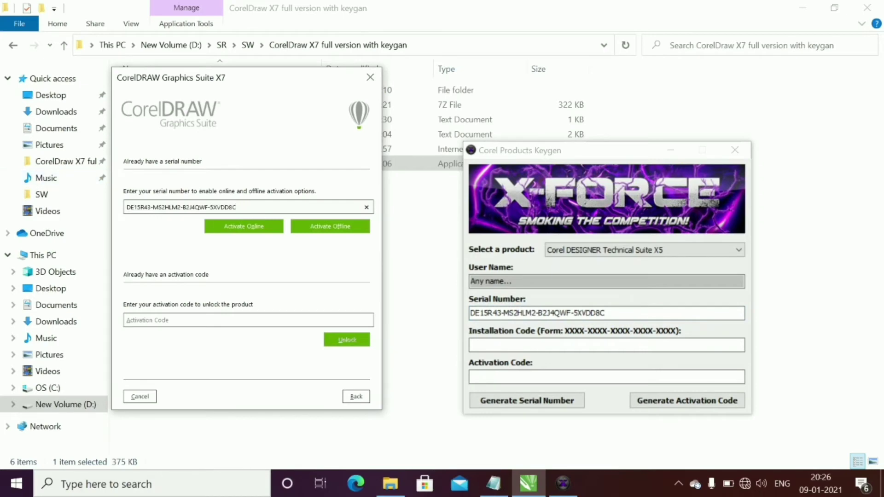
click(319, 223)
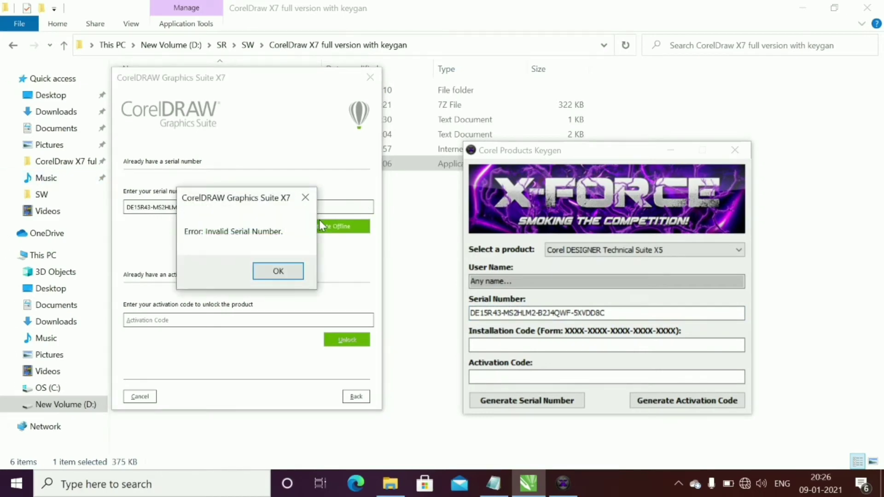
click(278, 276)
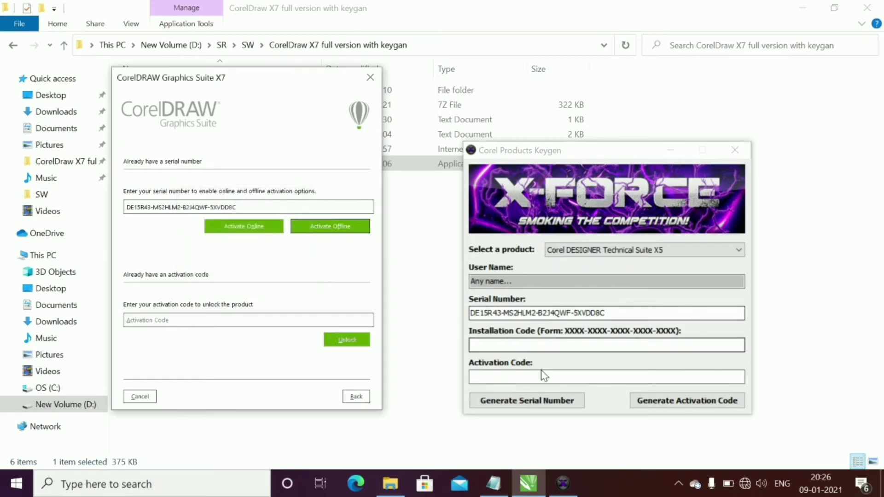
Generate a serial for CorelDRAW Graphics Suite X7, paste it, and request offline activation
click(527, 402)
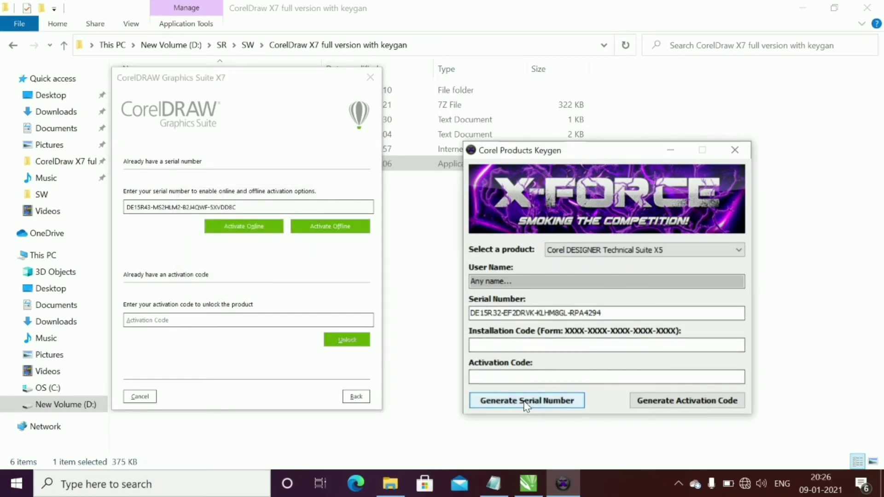
click(605, 249)
click(598, 280)
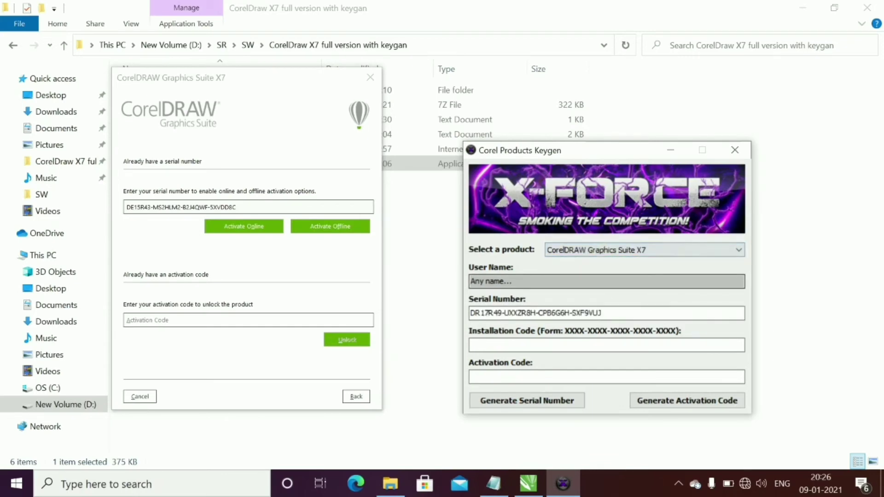
click(540, 400)
drag(606, 313, 418, 300)
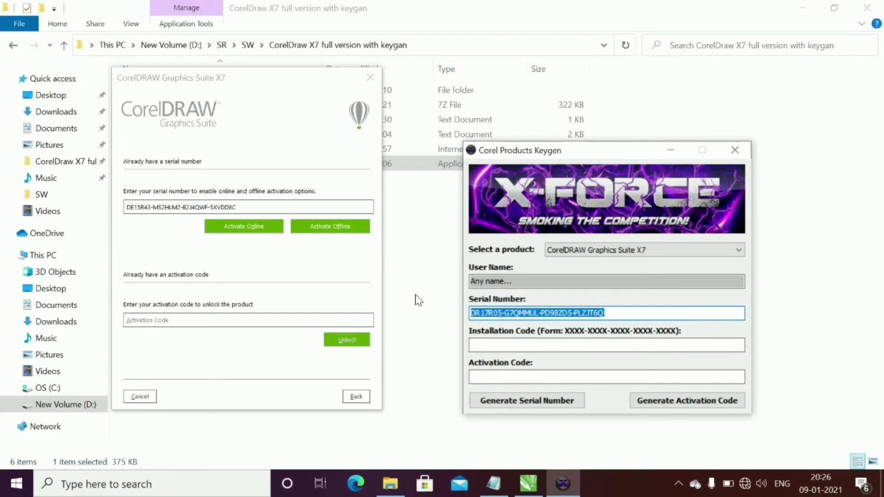
drag(236, 208, 118, 231)
key(ctrl+v)
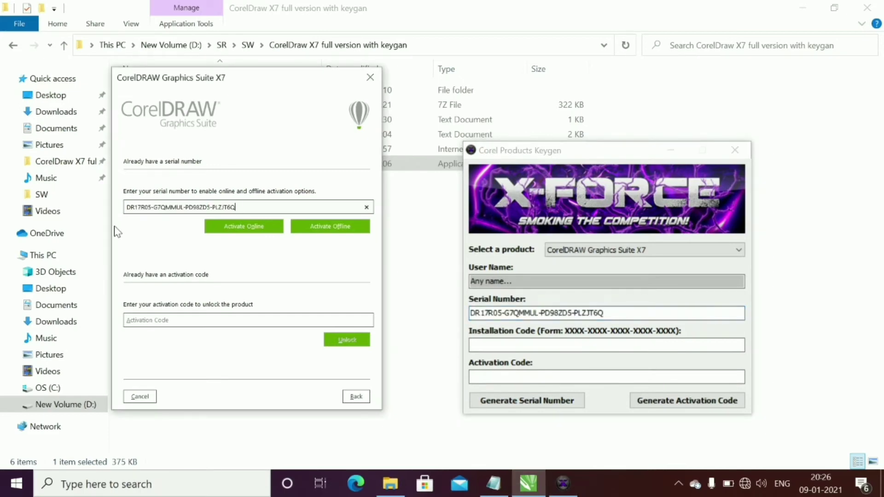
click(330, 228)
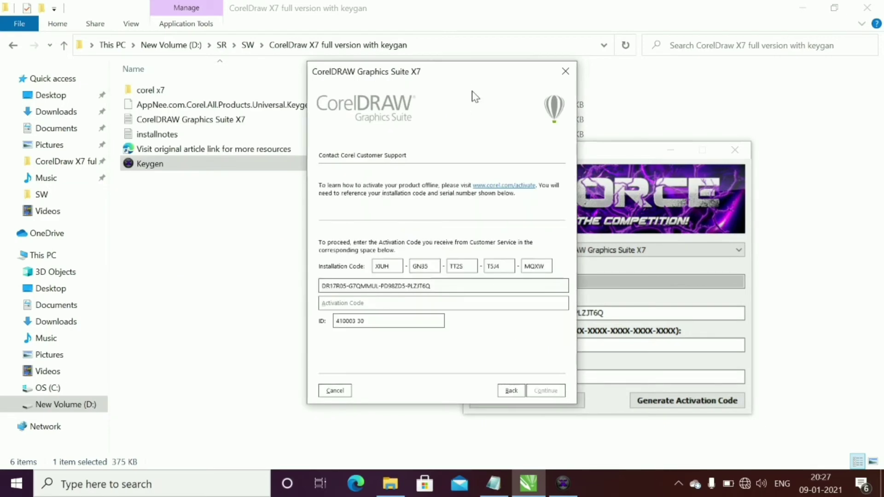
Copy the first two installation code groups from the activation dialog into the keygen
drag(474, 72, 276, 110)
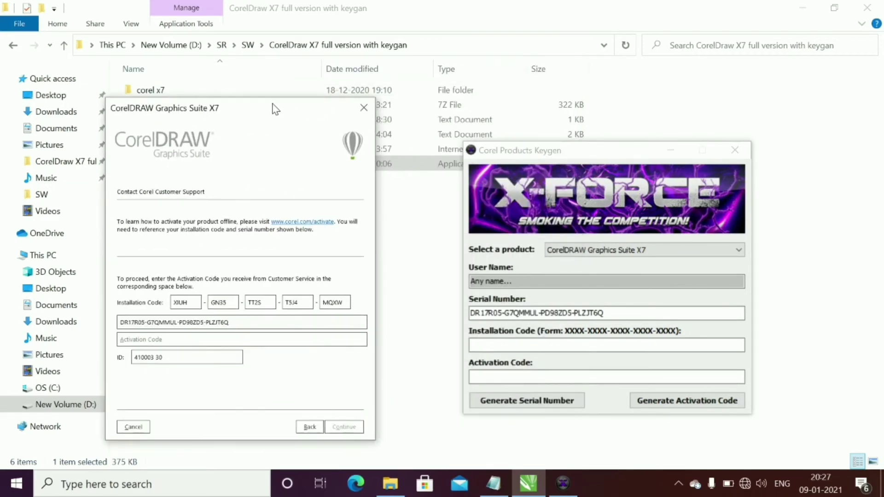
key(ctrl+a)
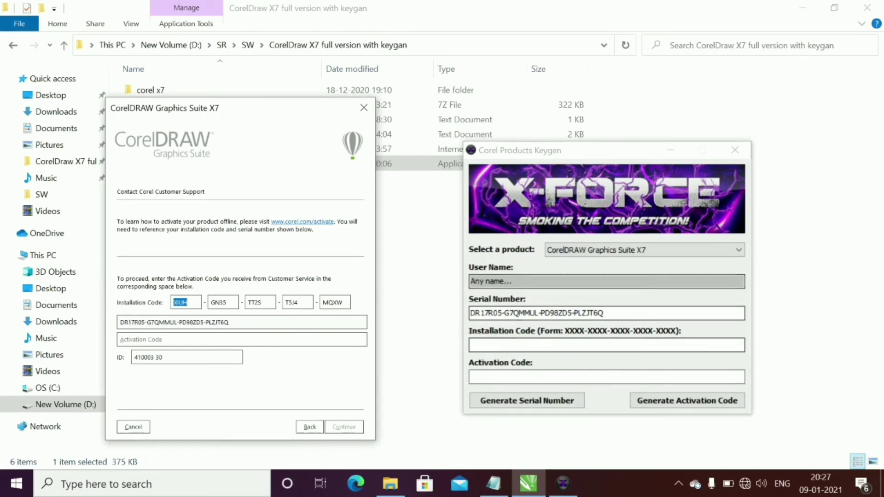
click(607, 345)
key(ctrl+v)
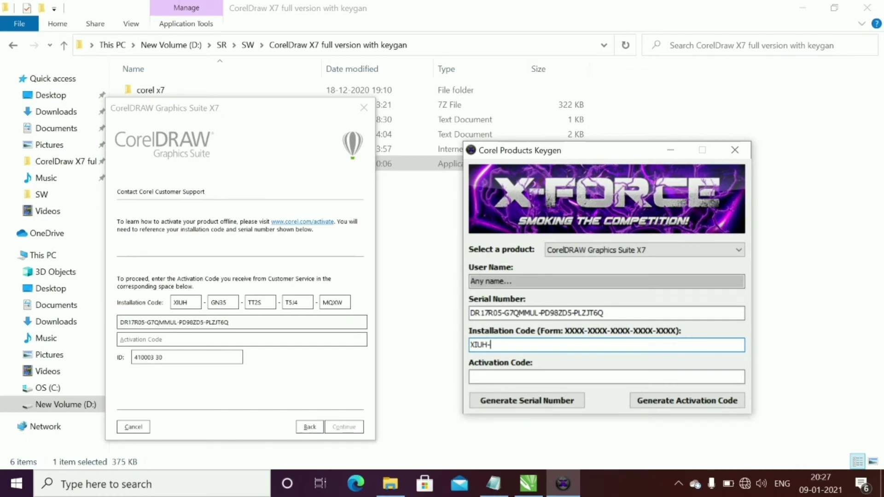
key(alt+Tab)
key(Tab)
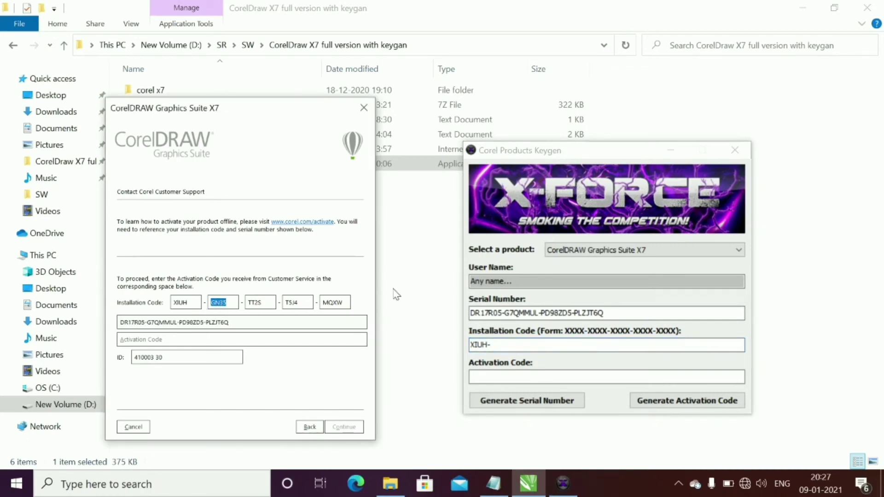
key(alt+Tab)
key(ctrl+v)
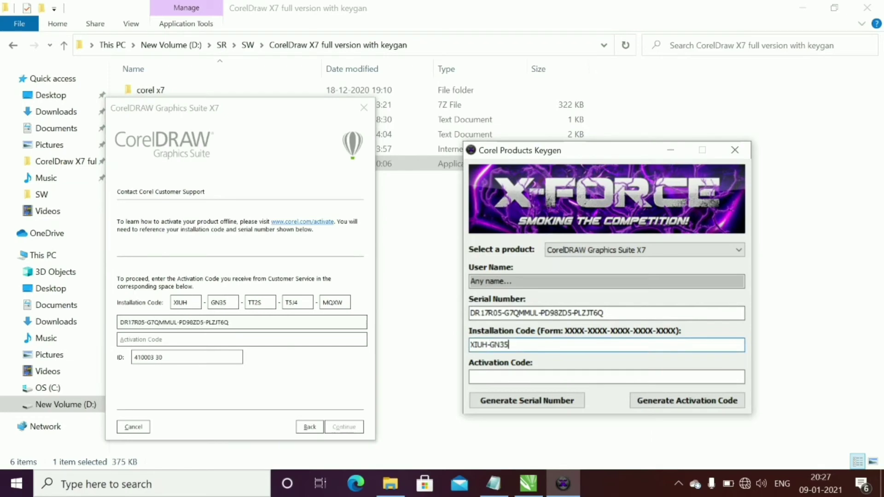
Append the remaining three installation code groups to the keygen's field, each preceded by a dash
key(alt+Tab)
key(Tab)
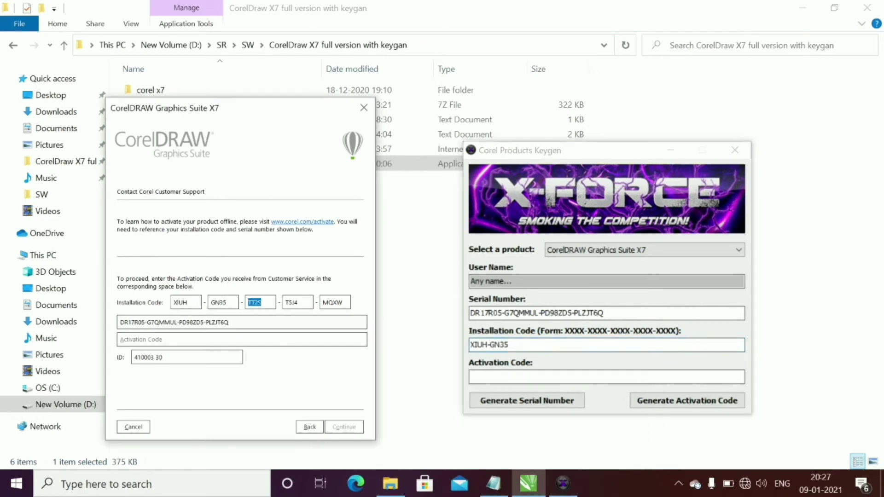
key(alt+Tab)
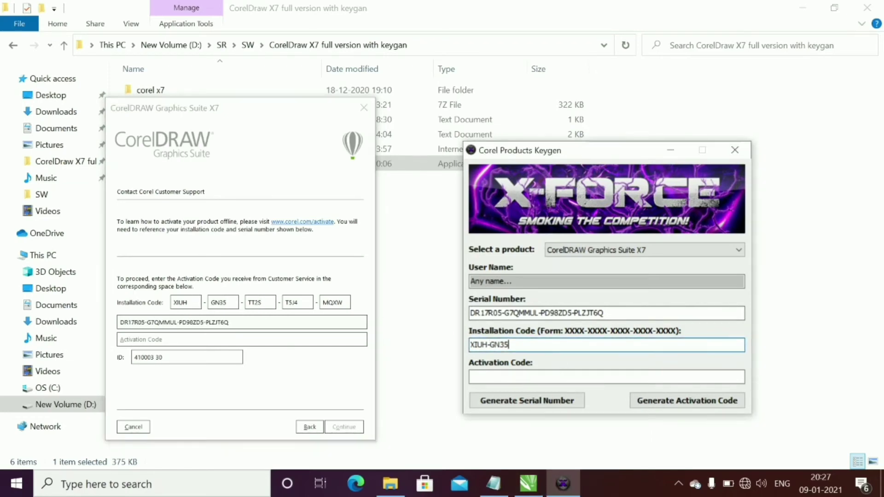
text(-)
key(ctrl+v)
key(alt+Tab)
key(Tab)
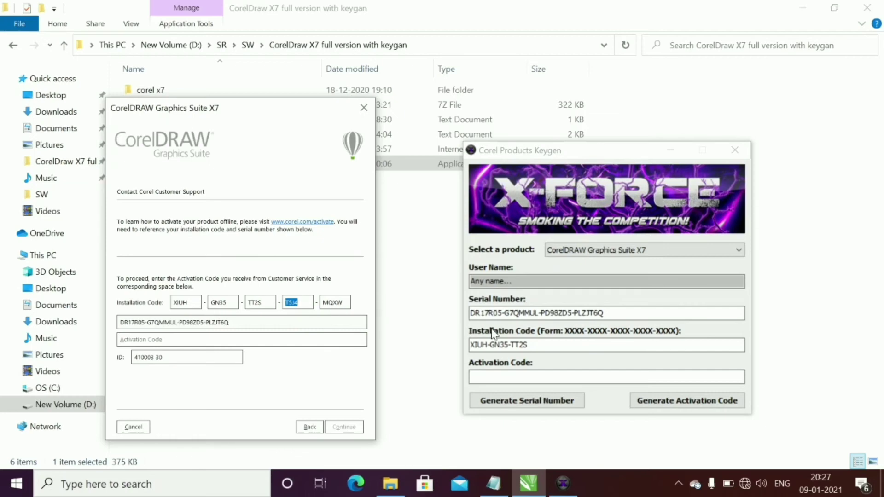
click(562, 345)
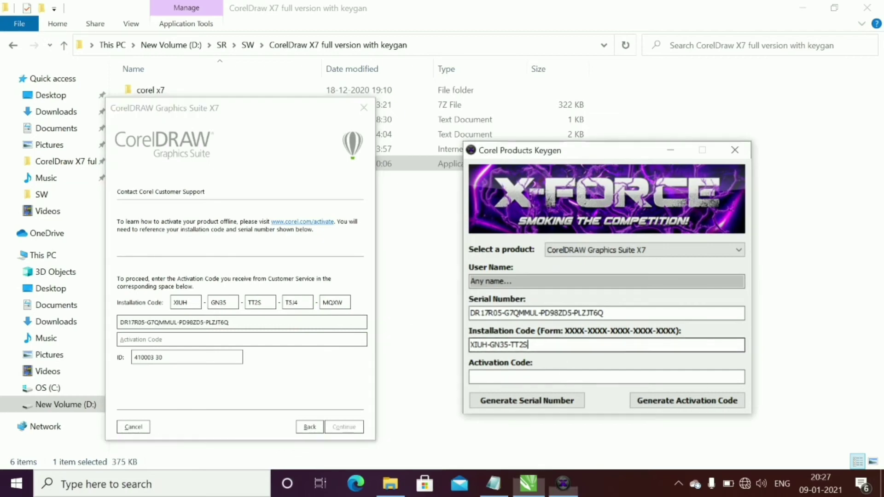
text(-)
key(ctrl+v)
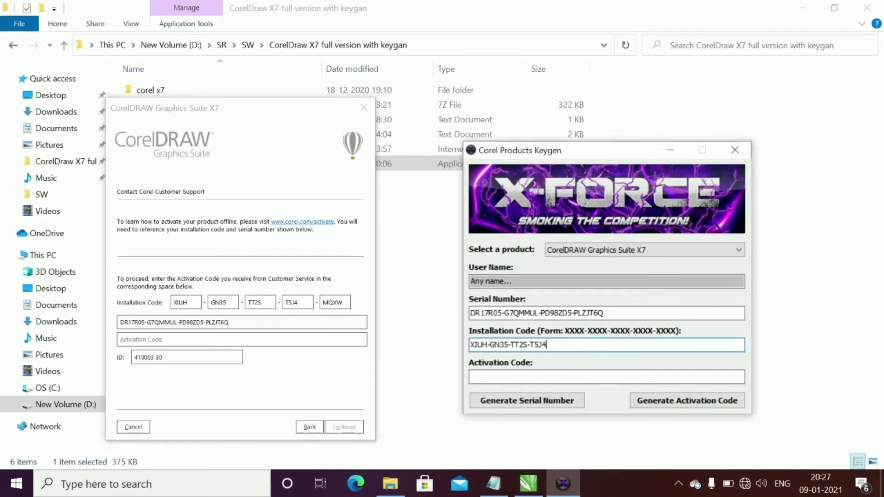
click(266, 287)
key(ctrl+c)
key(Tab)
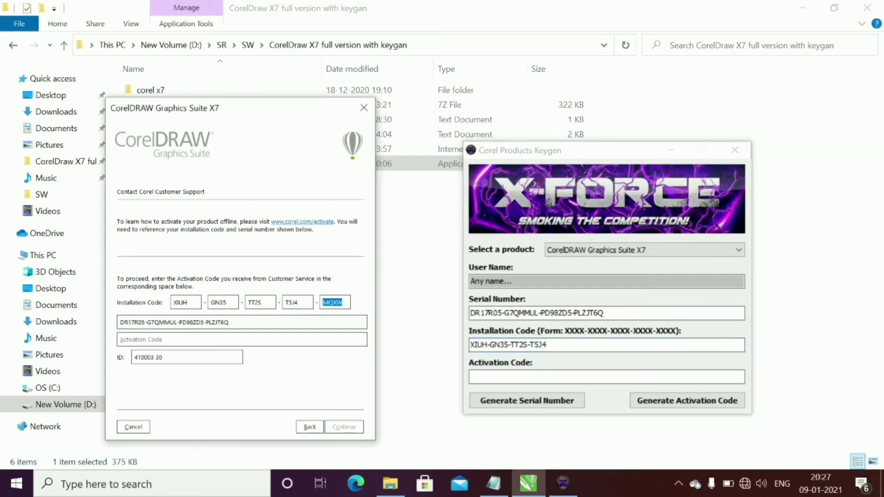
key(alt+Tab)
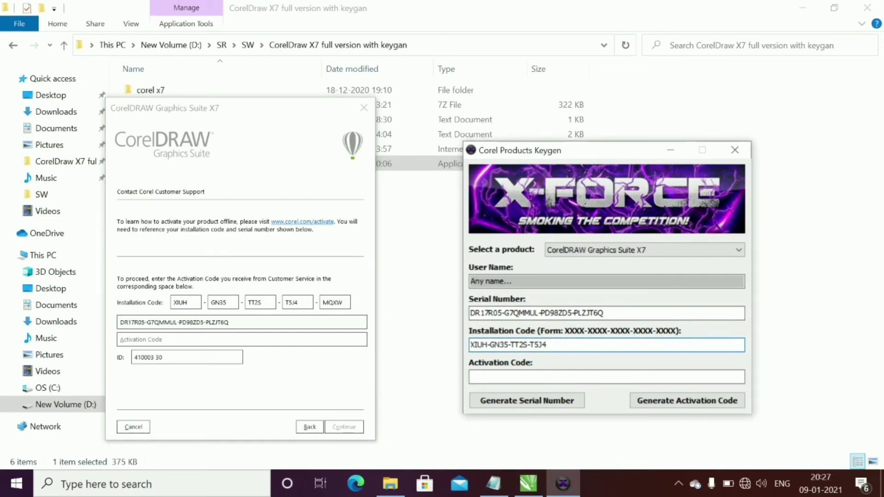
text(-)
key(ctrl+v)
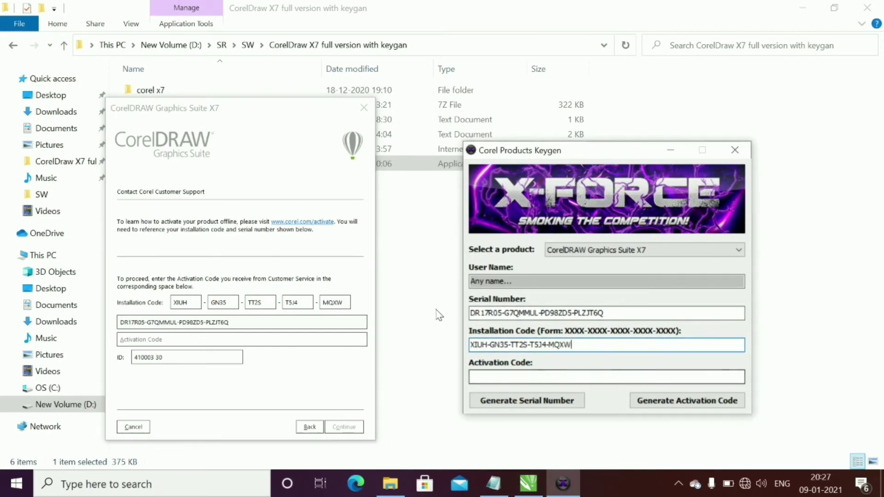
Generate the activation code in the keygen and paste it into the dialog's Activation Code field
click(686, 401)
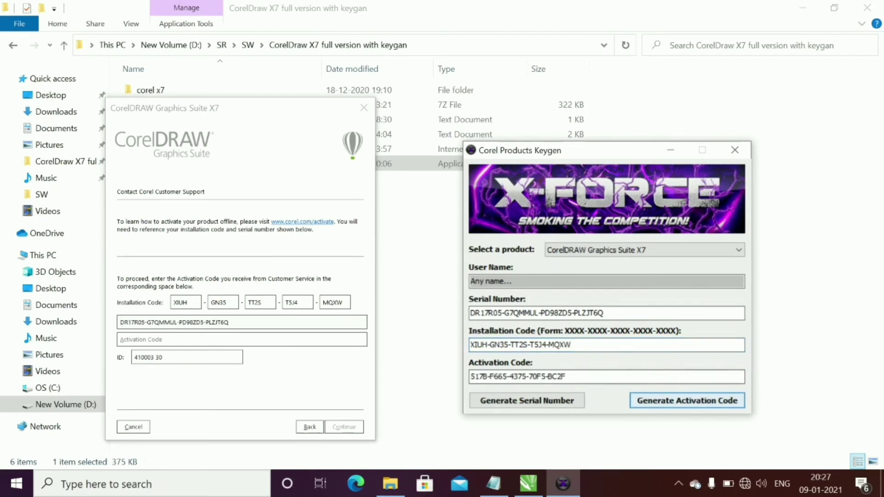
drag(566, 376, 471, 377)
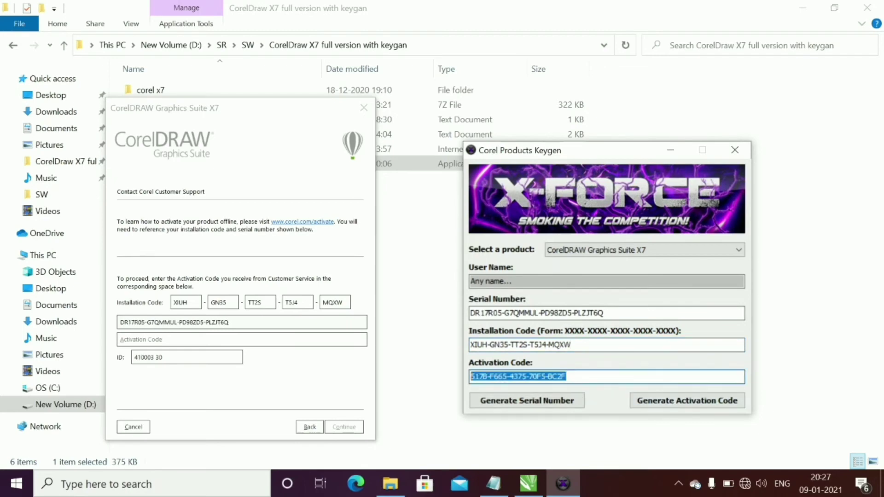
click(244, 340)
key(ctrl+v)
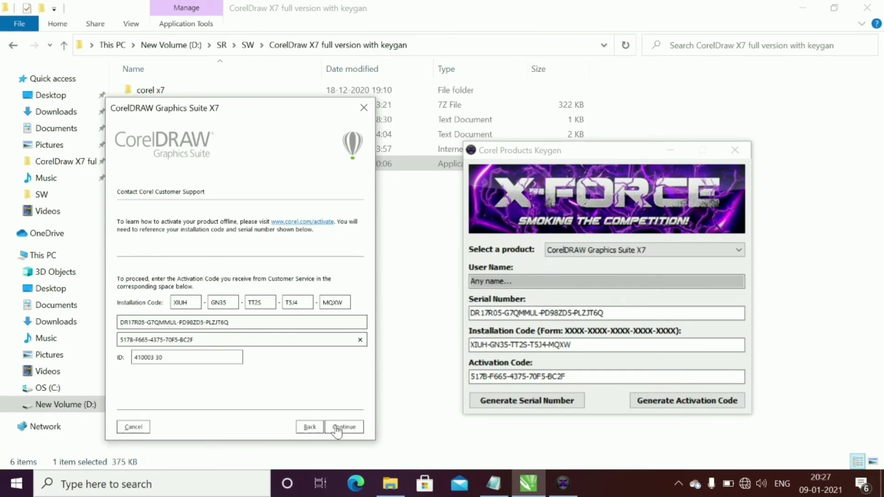
Submit the offline activation and dismiss the invalid serial number error
click(344, 427)
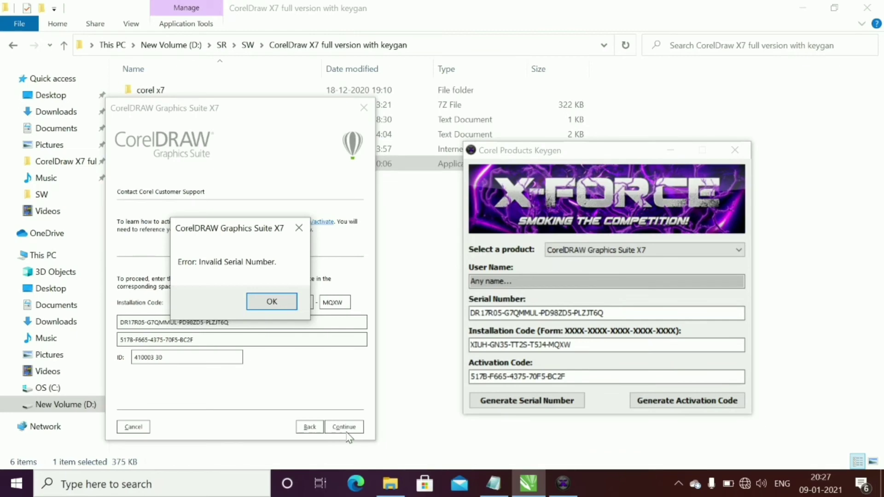
click(279, 302)
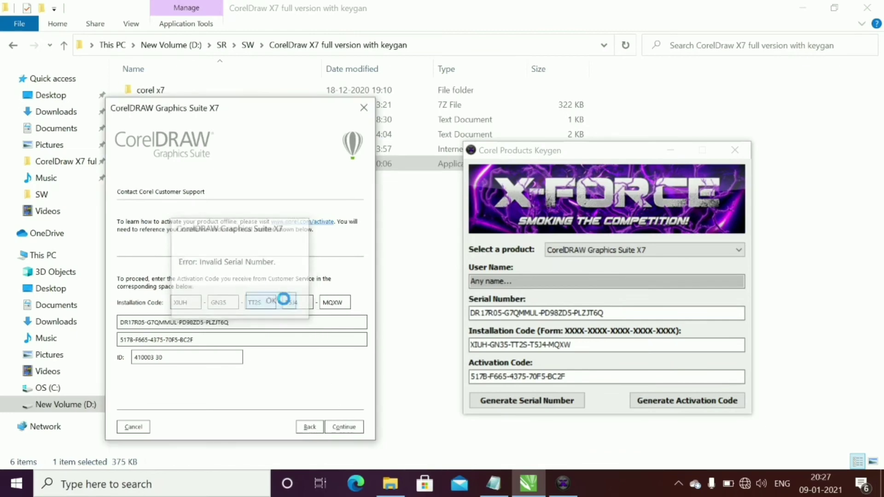
key(Return)
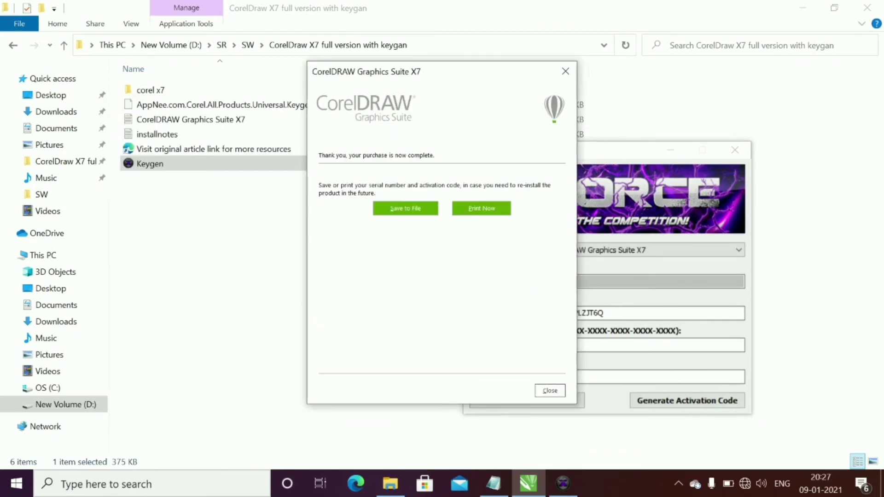
Close the purchase-complete confirmation and the Corel Products Keygen window
double_click(355, 155)
click(551, 393)
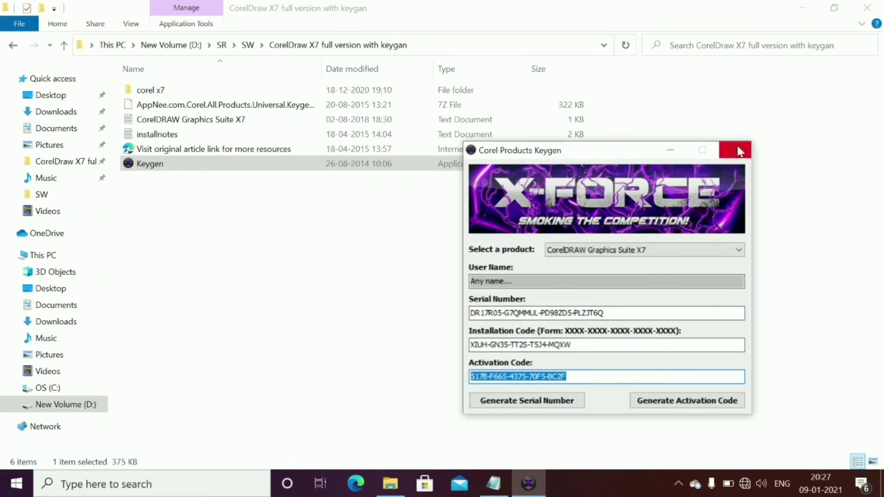
click(738, 152)
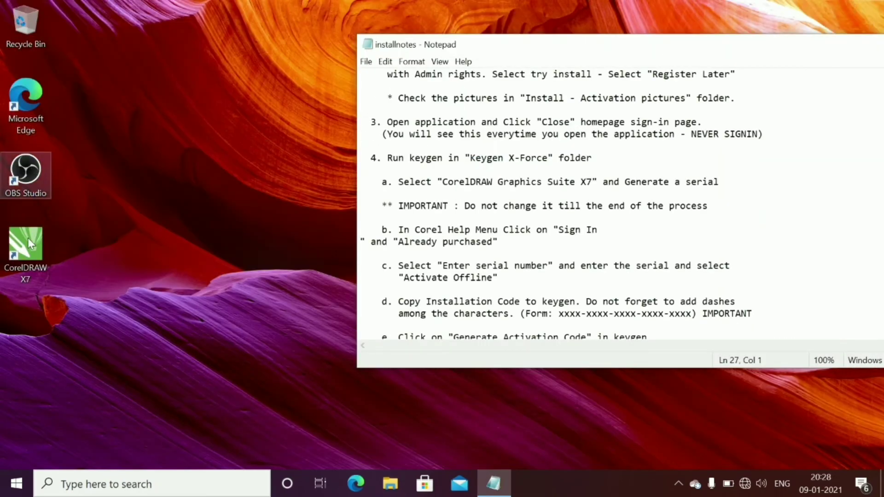
Launch CorelDRAW X7, closing the installnotes Notepad window and the Corel account sign-in prompt
double_click(30, 247)
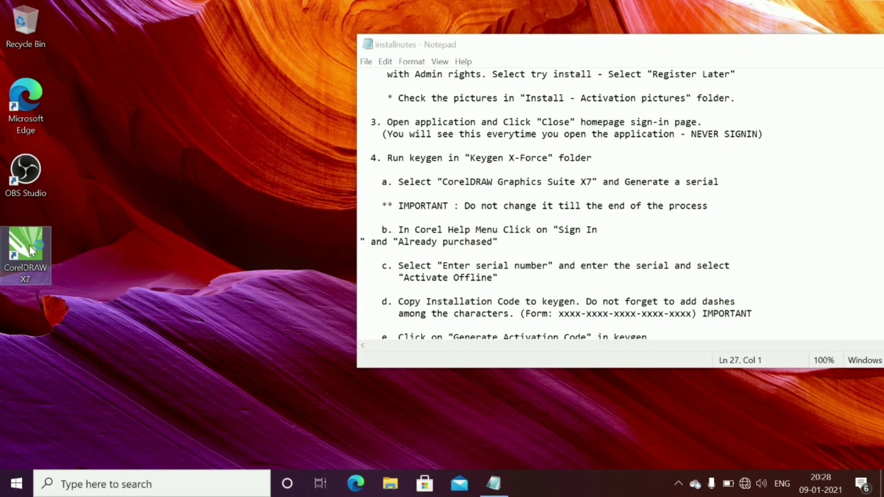
drag(656, 48, 381, 140)
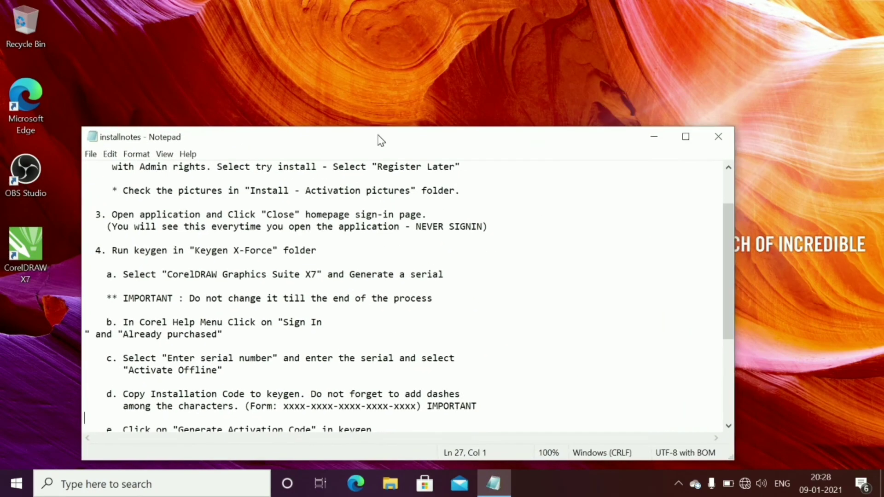
click(719, 131)
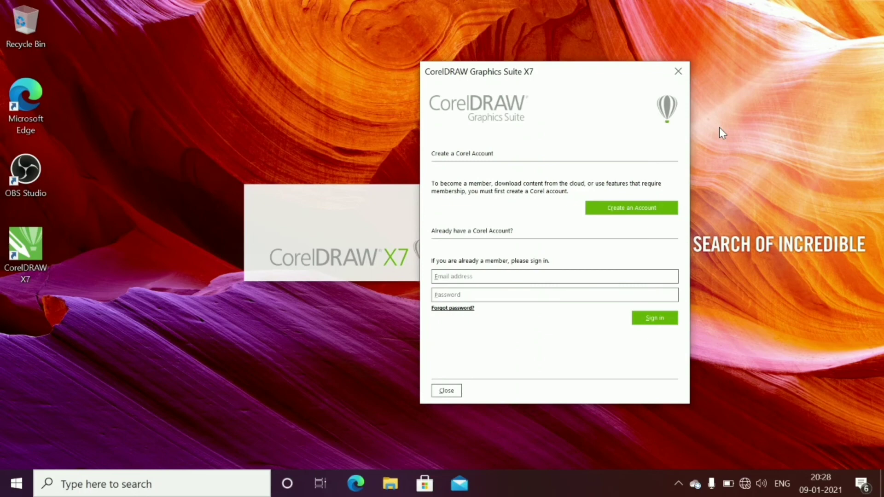
click(443, 391)
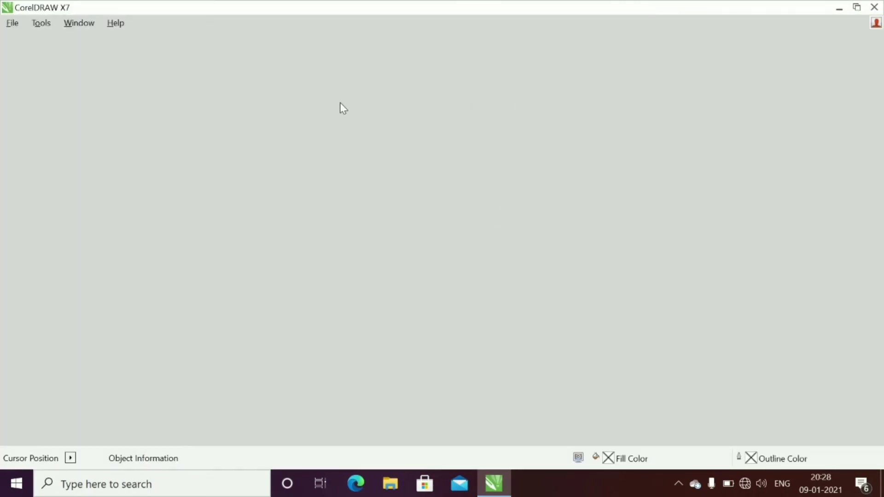
Create a new default A4 Untitled-1 document via File > New, then quit CorelDRAW
click(10, 26)
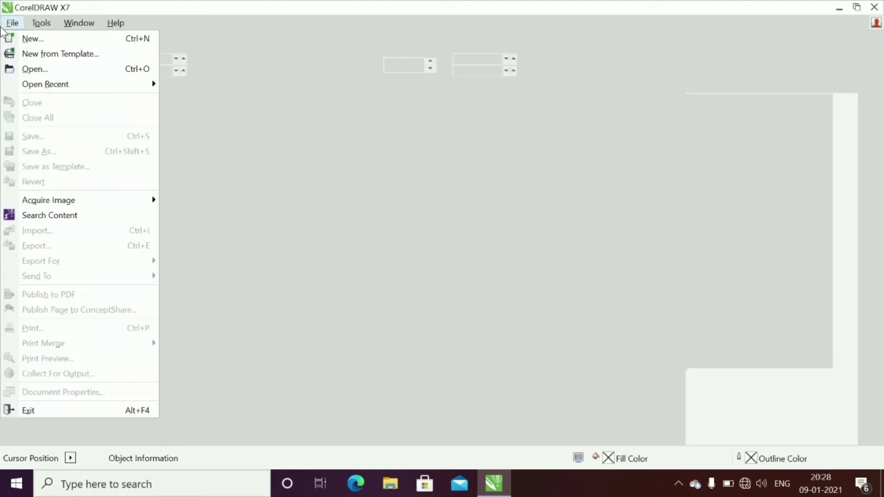
click(37, 39)
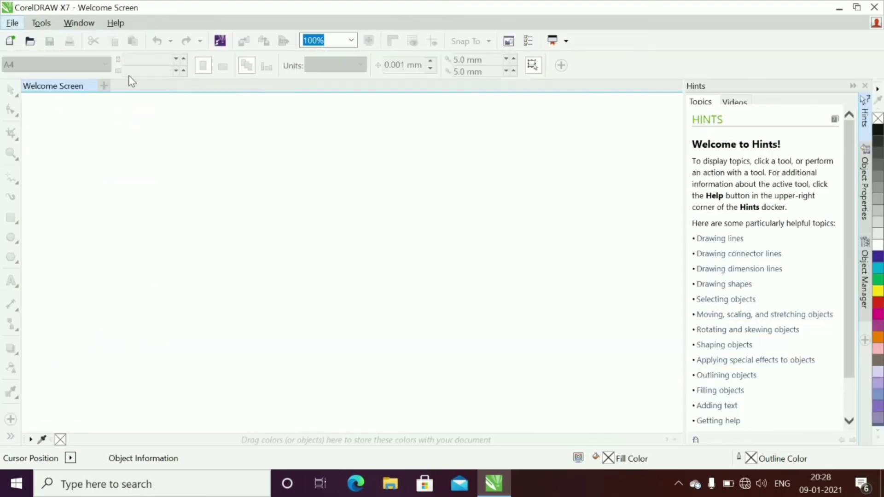
click(434, 382)
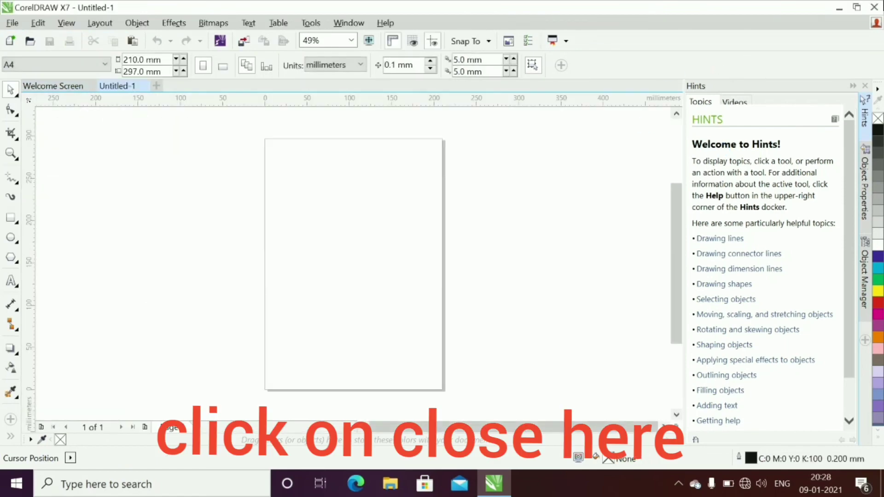
click(875, 8)
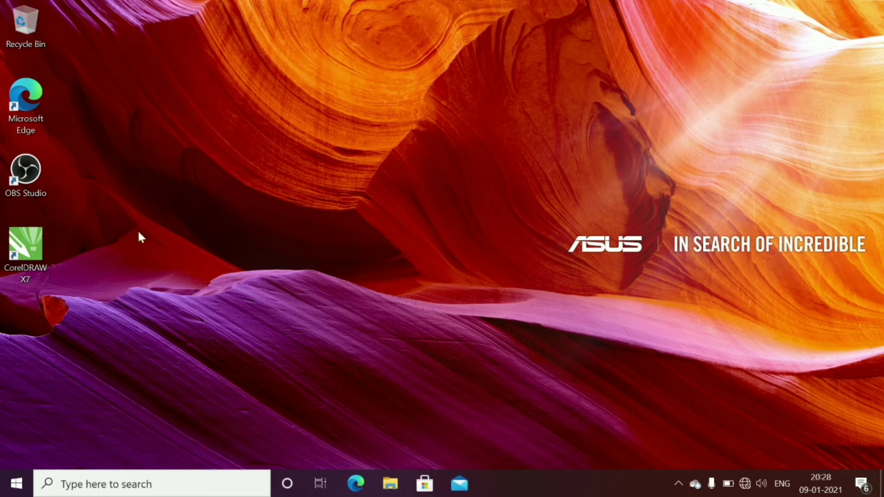
Relaunch CorelDRAW X7, close the sign-in prompt, and browse the Window and Help menus
double_click(46, 250)
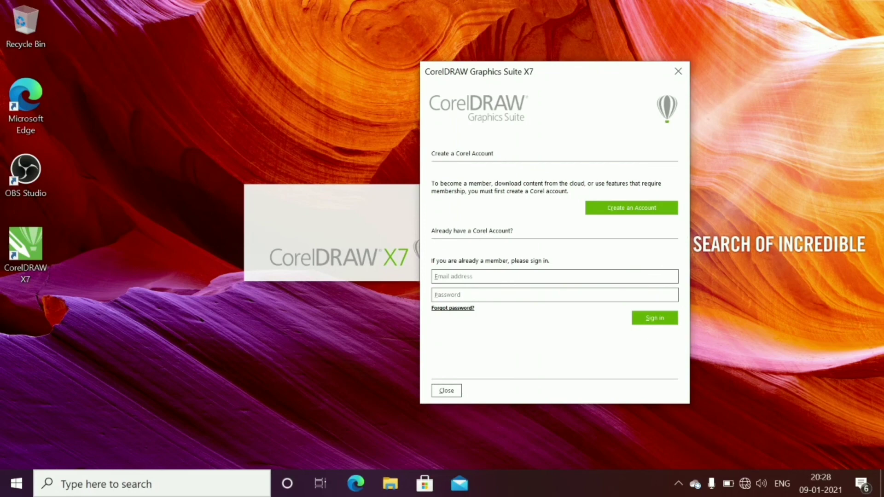
click(450, 392)
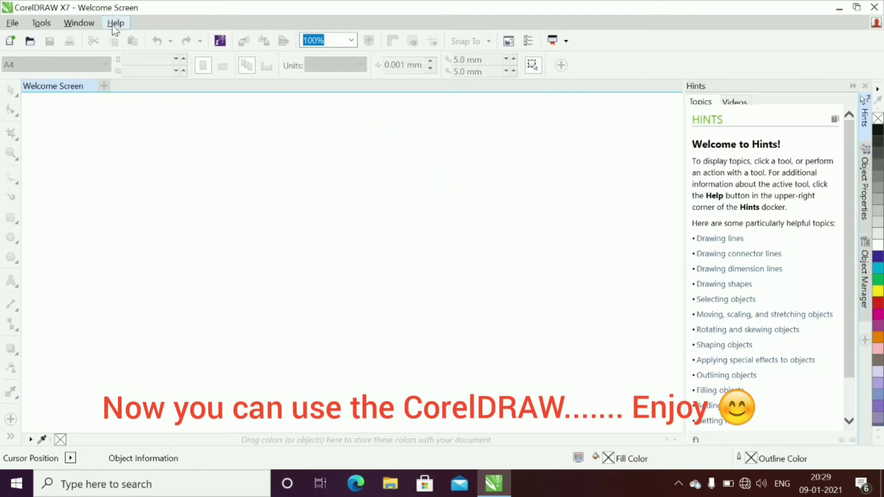
click(84, 24)
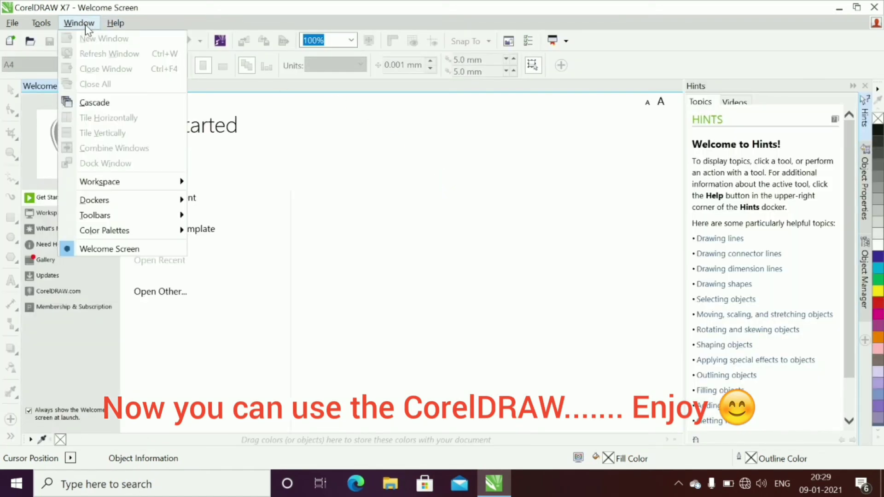
mouse_move(113, 28)
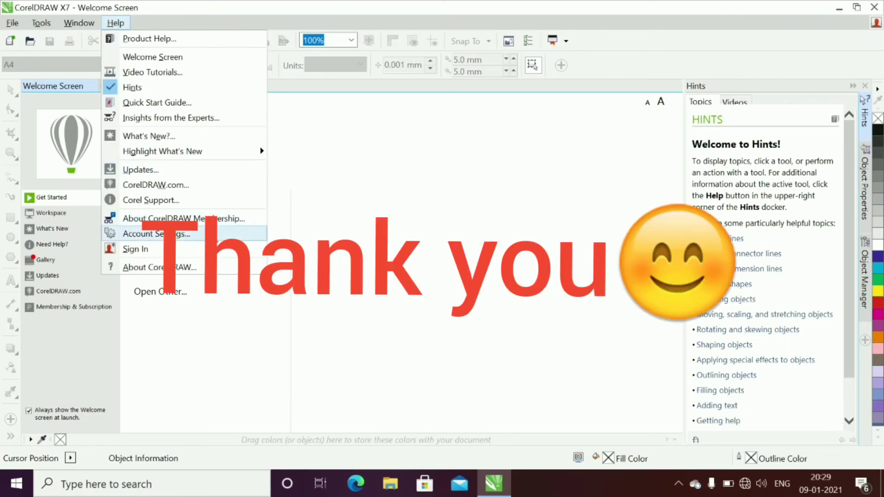
key(Escape)
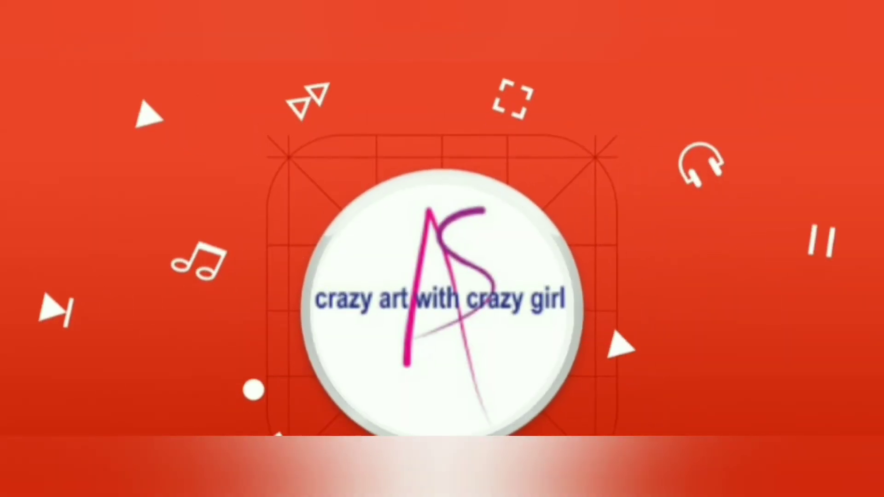